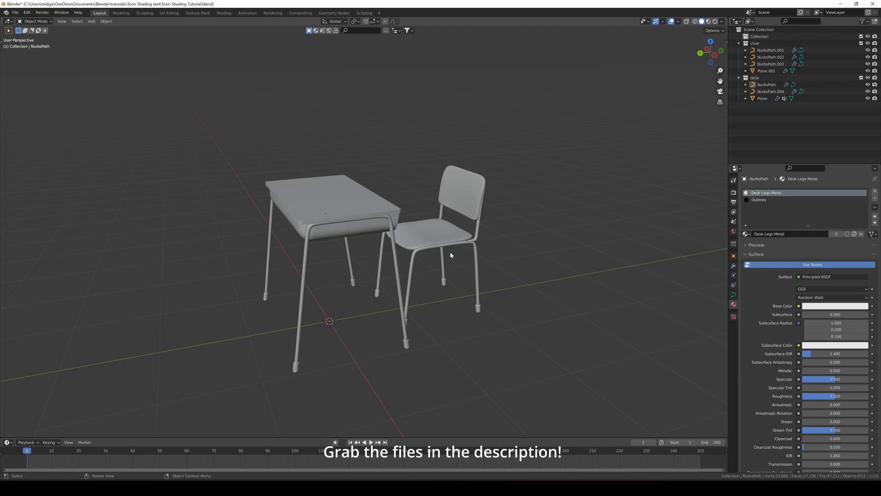
# Switch the 3D viewport showing the desk and chair to Rendered shading.
pyautogui.scroll(-2, 449, 255)
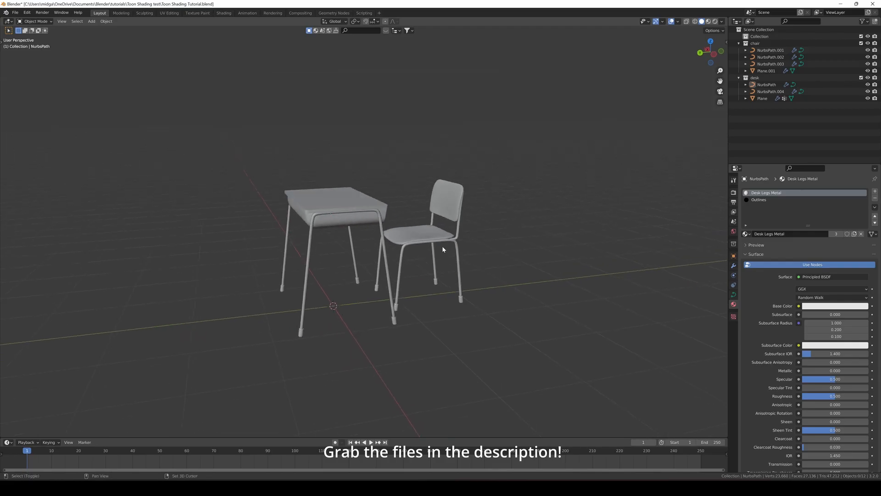
pyautogui.press('z')
pyautogui.click(443, 216)
pyautogui.scroll(2, 399, 200)
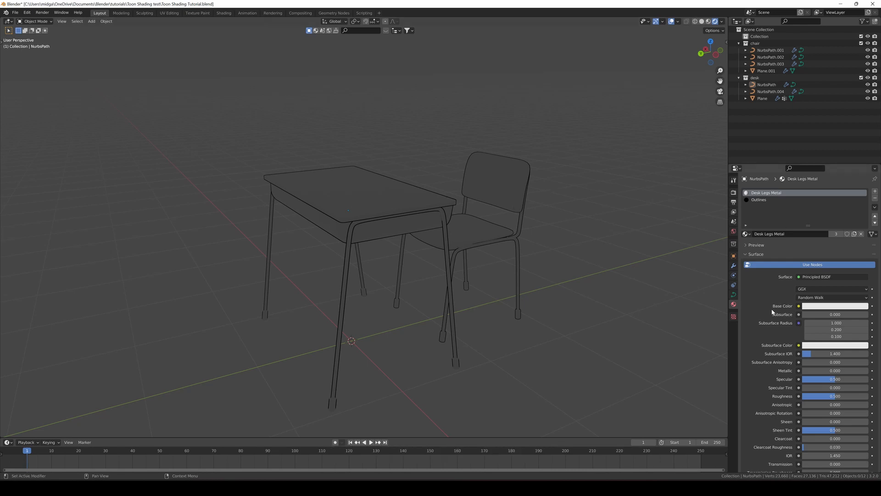
# Examine the desk legs' modifier stack and material settings, and check the outlines on both models.
pyautogui.click(734, 265)
pyautogui.scroll(4, 400, 176)
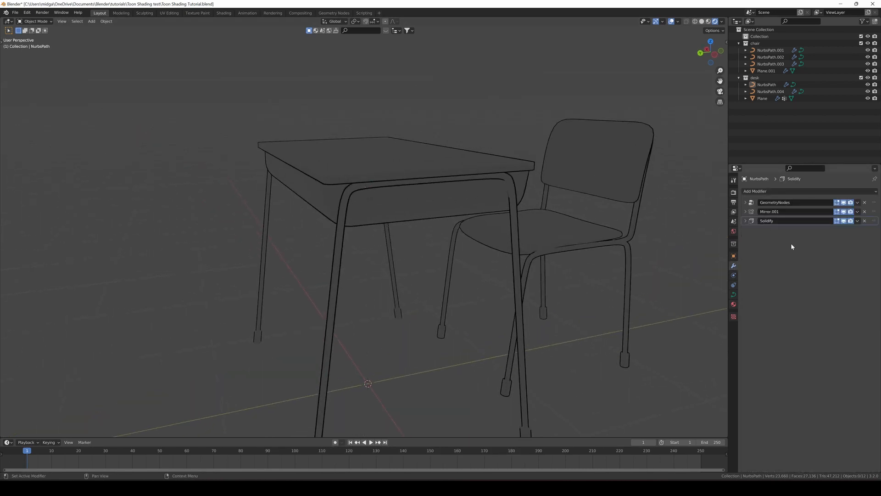
pyautogui.click(734, 304)
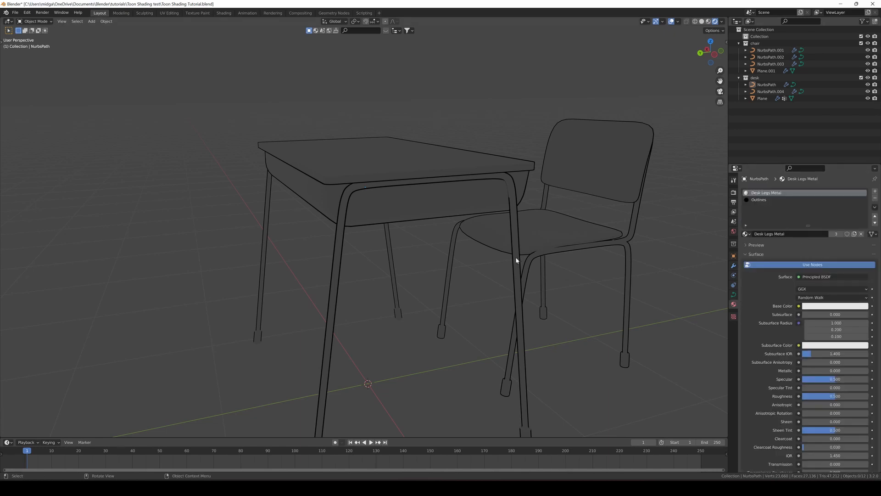
pyautogui.scroll(-3, 516, 257)
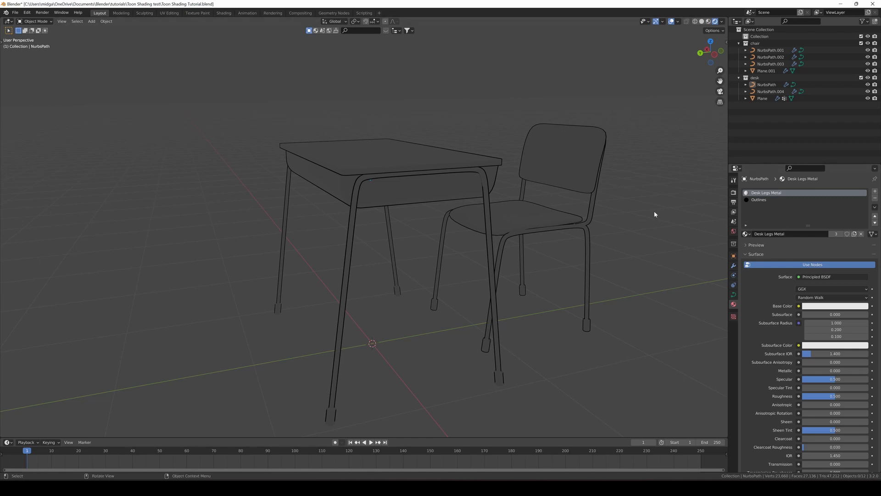
pyautogui.moveTo(654, 214); pyautogui.dragTo(461, 215, button='middle')
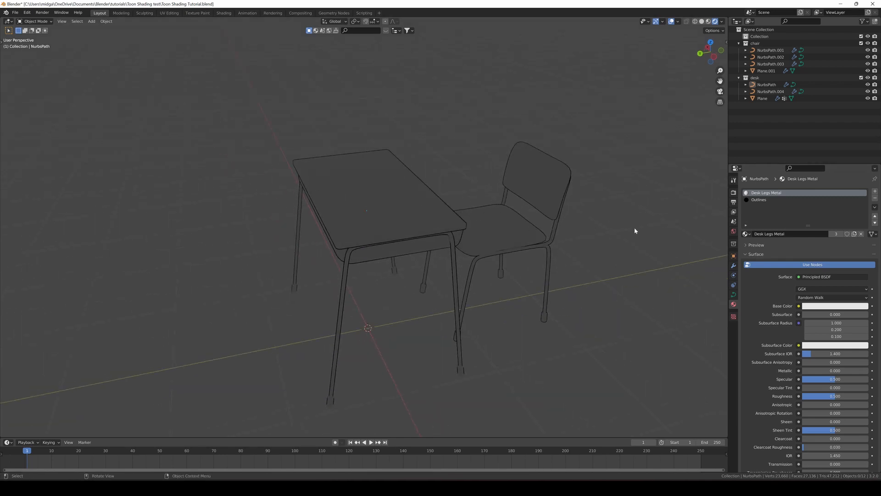
# Enable Ambient Occlusion and Bloom in the Eevee render settings.
pyautogui.click(733, 192)
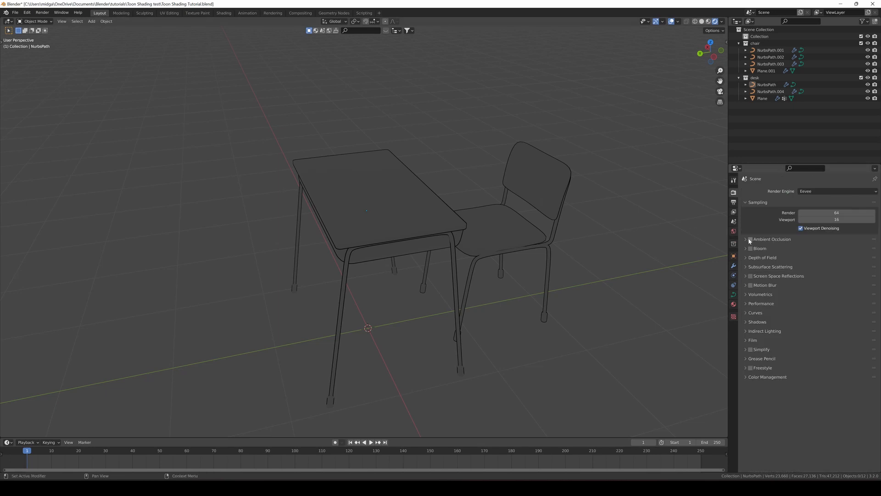
pyautogui.moveTo(469, 138); pyautogui.dragTo(584, 149, button='middle')
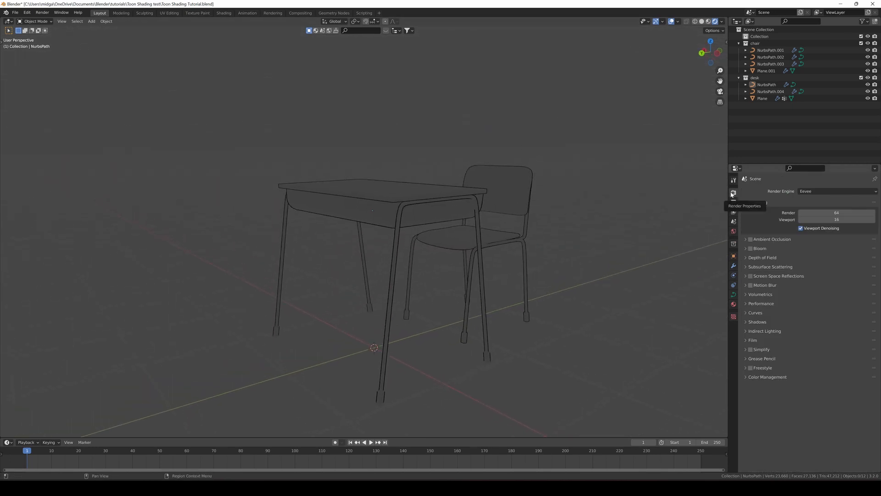
pyautogui.click(751, 249)
pyautogui.click(762, 249)
pyautogui.click(762, 249)
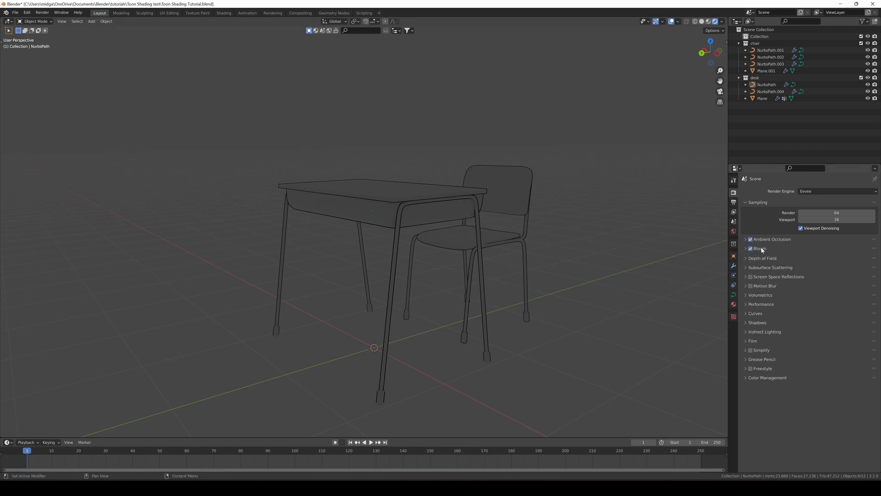
# Enable Screen Space Reflections with Trace Precision and Max Roughness both set to 1.000.
pyautogui.click(769, 276)
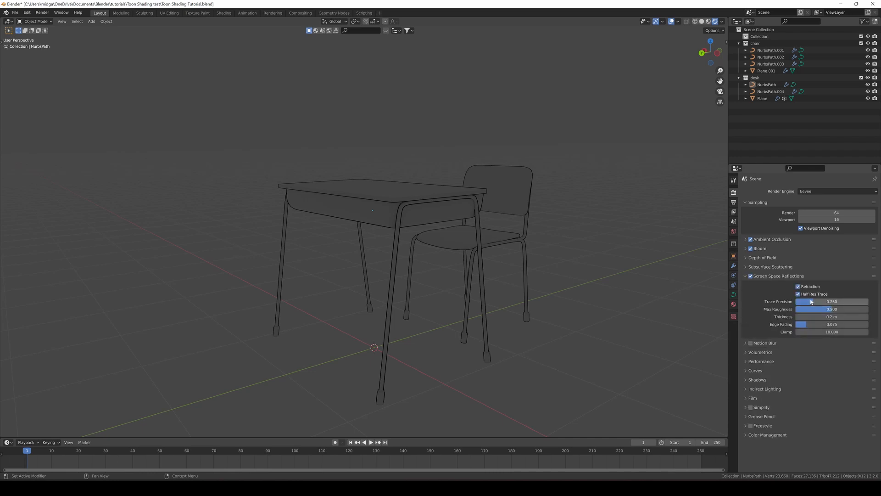
pyautogui.moveTo(811, 301)
pyautogui.mouseDown()
pyautogui.moveTo(867, 301)
pyautogui.moveTo(873, 310)
pyautogui.mouseUp()
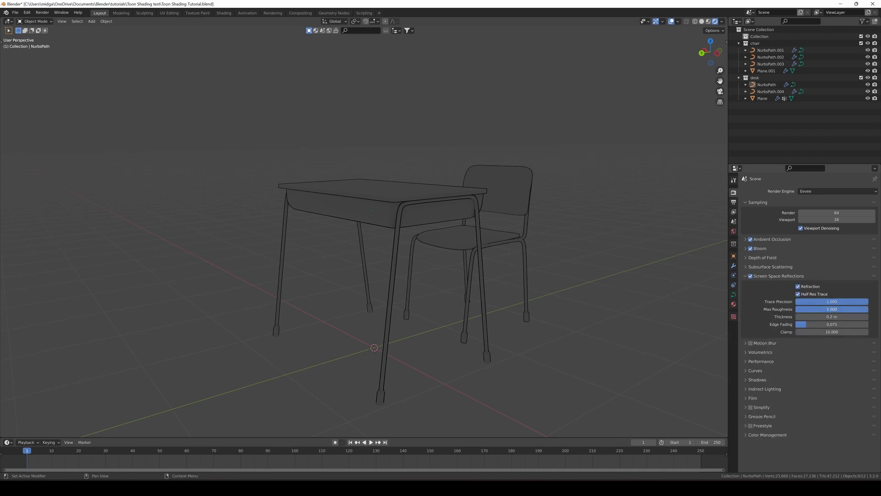
pyautogui.click(772, 277)
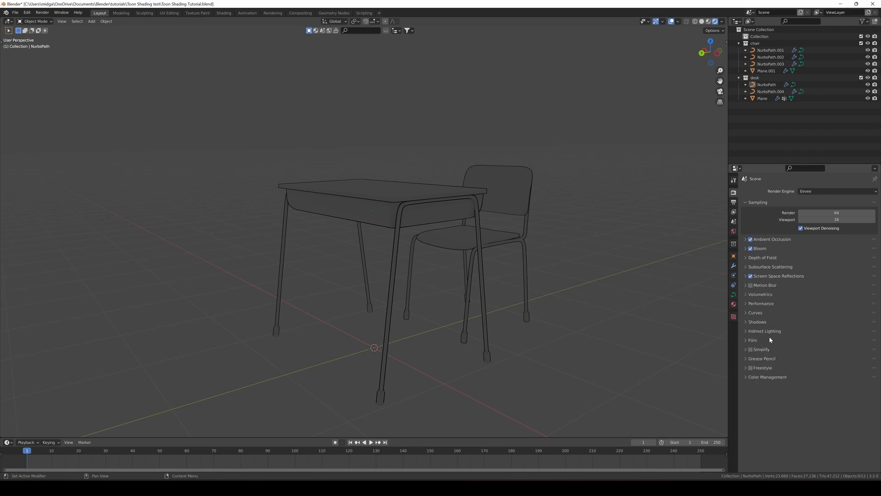
# Open the Shadows render settings and review the shadow size options.
pyautogui.click(764, 322)
pyautogui.click(810, 340)
pyautogui.click(810, 342)
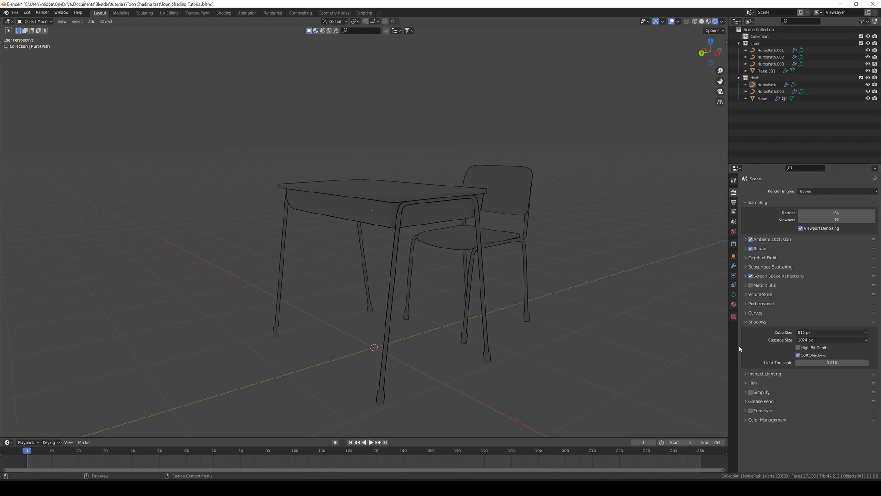
# Show the World settings and split off a second area beside the viewport as a Shader Editor.
pyautogui.moveTo(609, 269); pyautogui.dragTo(585, 261, button='middle')
pyautogui.click(734, 232)
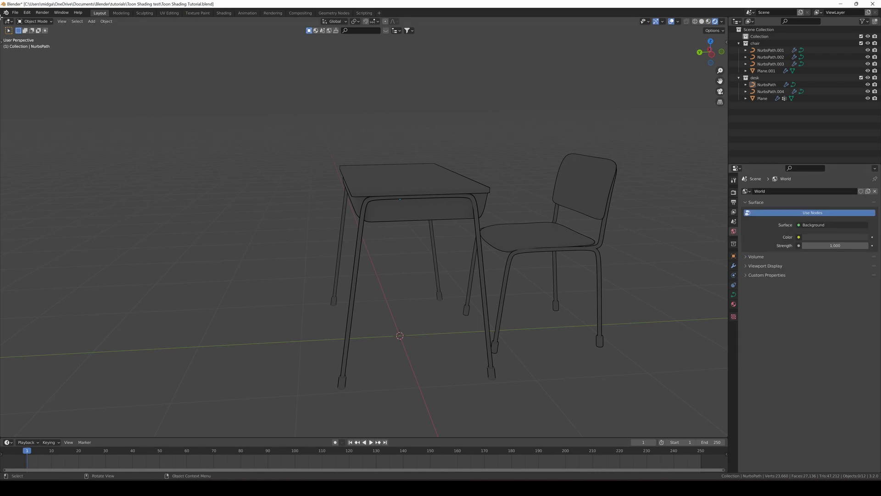
pyautogui.moveTo(2, 18); pyautogui.dragTo(257, 65)
pyautogui.click(9, 23)
pyautogui.press('s')
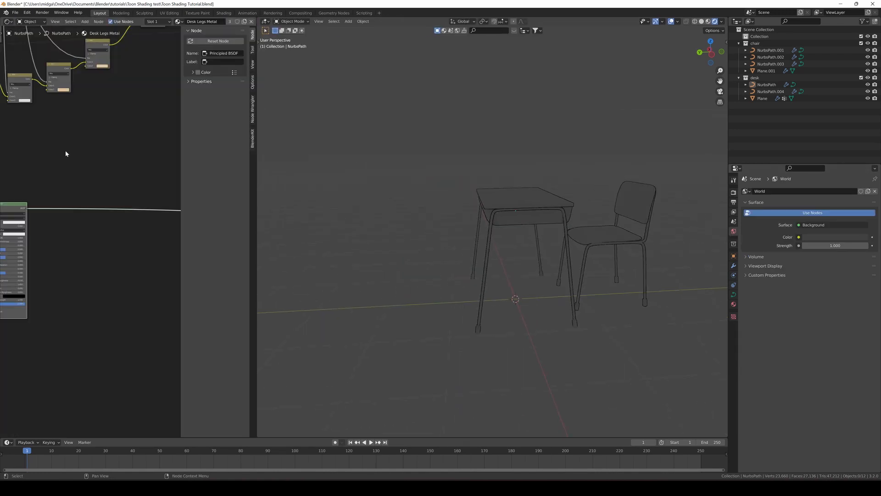
# Hide the shader editor's sidebar and switch the editor to the World node tree.
pyautogui.press('n')
pyautogui.click(30, 22)
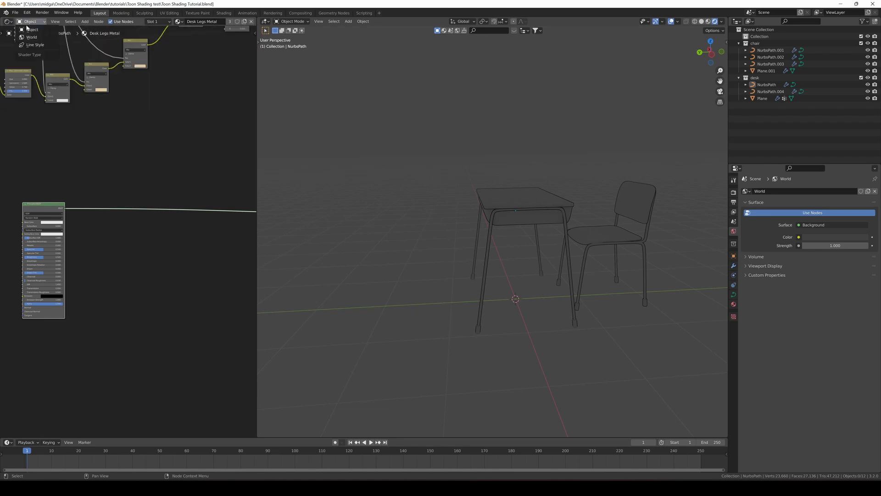
pyautogui.click(31, 37)
pyautogui.scroll(3, 139, 252)
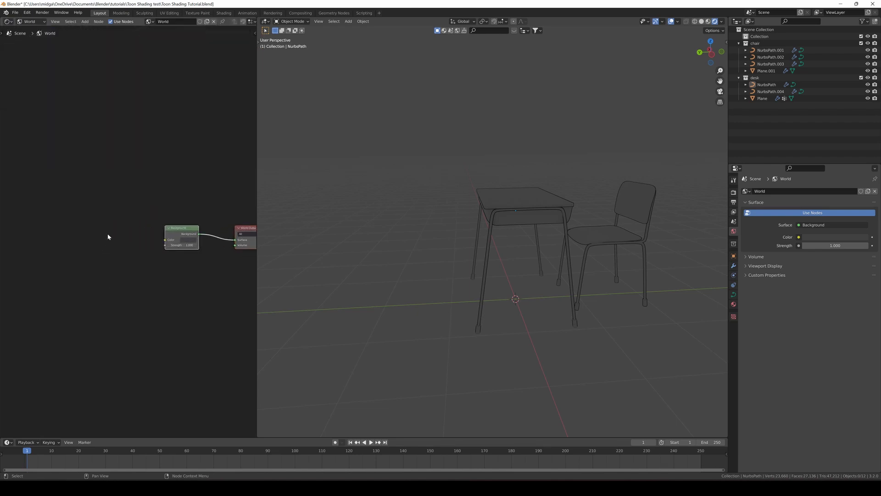
# Add a Light Path node and place it ahead of the Background node in the World shader.
pyautogui.hotkey('shift', 'a')
pyautogui.write('light')
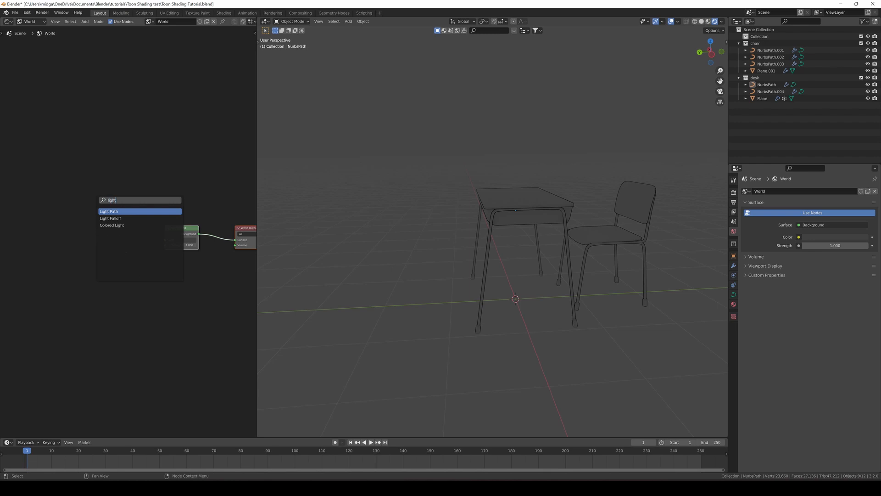
pyautogui.press('Return')
pyautogui.click(68, 213)
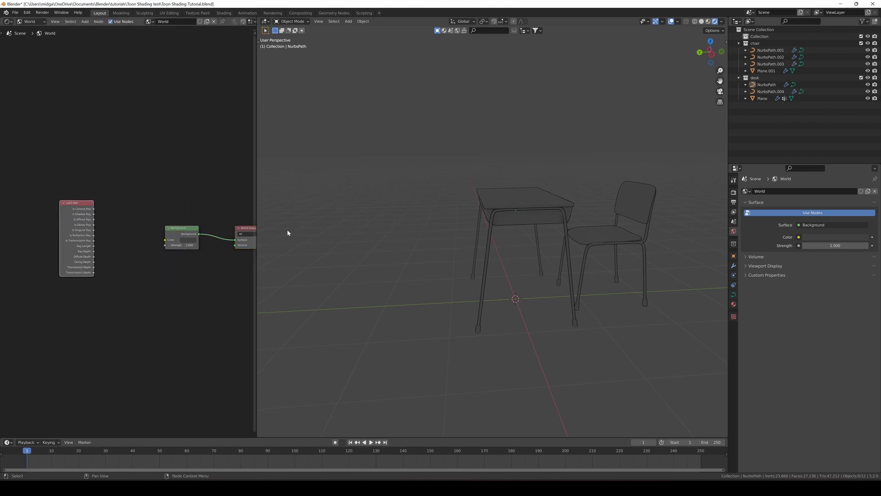
# Try darkening the Background node's color, and undo the change.
pyautogui.scroll(2, 223, 249)
pyautogui.click(223, 246)
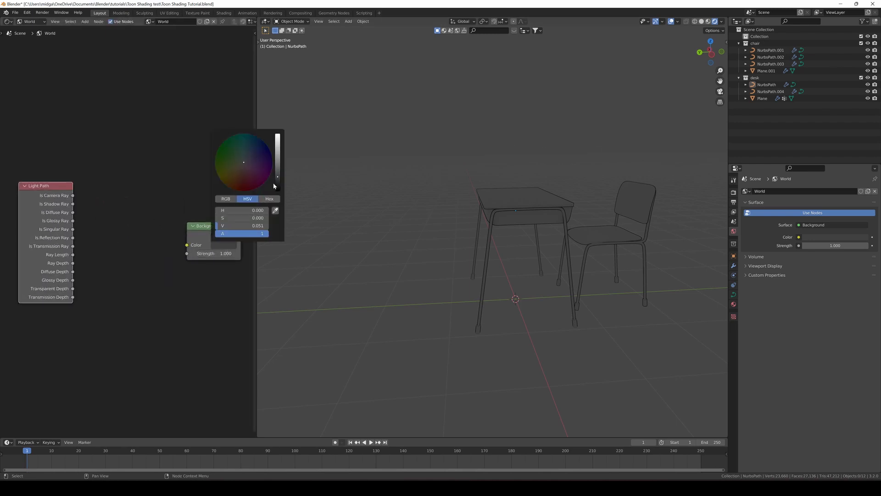
pyautogui.moveTo(277, 186); pyautogui.dragTo(277, 192)
pyautogui.moveTo(486, 204); pyautogui.dragTo(449, 227, button='middle')
pyautogui.hotkey('ctrl', 'z')
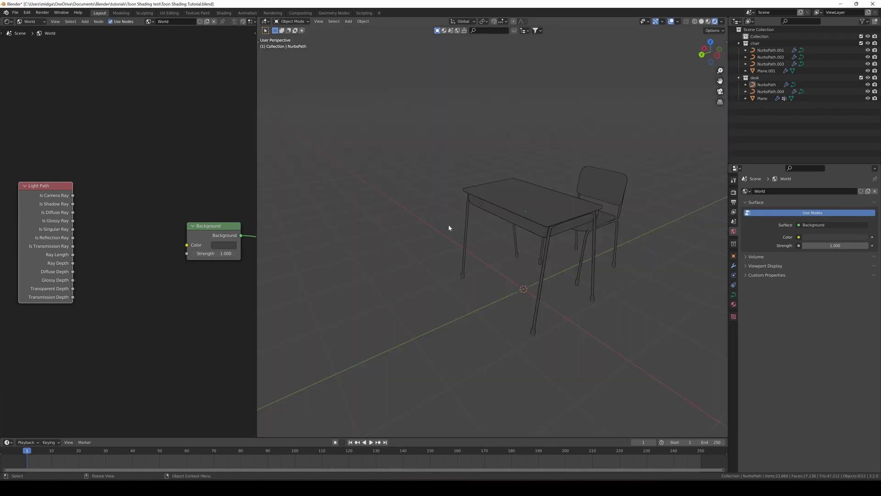
# Add a Mix color node, connecting Is Camera Ray to its Fac and its Color output to the Background's Color.
pyautogui.hotkey('shift', 'a')
pyautogui.write('mix')
pyautogui.press('Return')
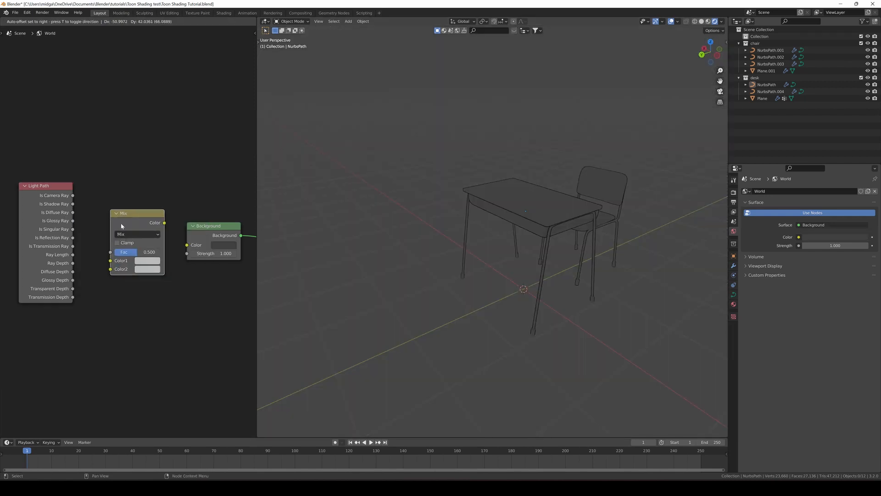
pyautogui.click(127, 220)
pyautogui.moveTo(73, 198); pyautogui.dragTo(111, 252)
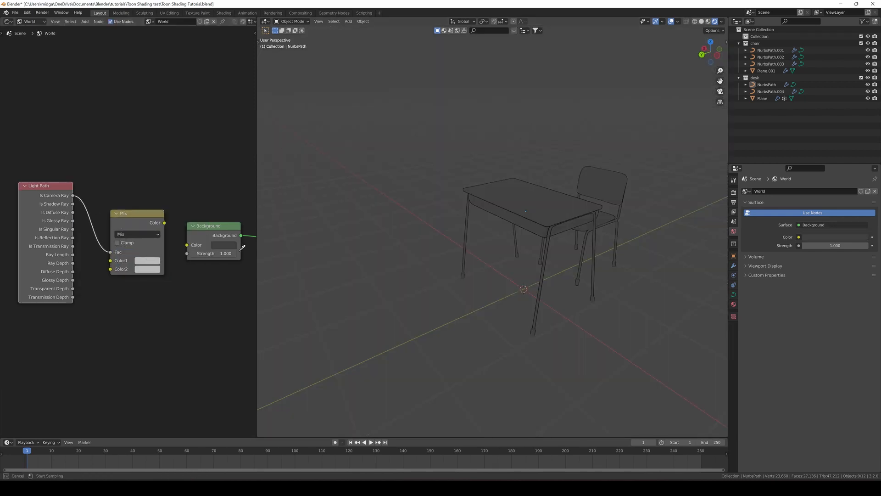
pyautogui.moveTo(163, 222); pyautogui.dragTo(187, 245)
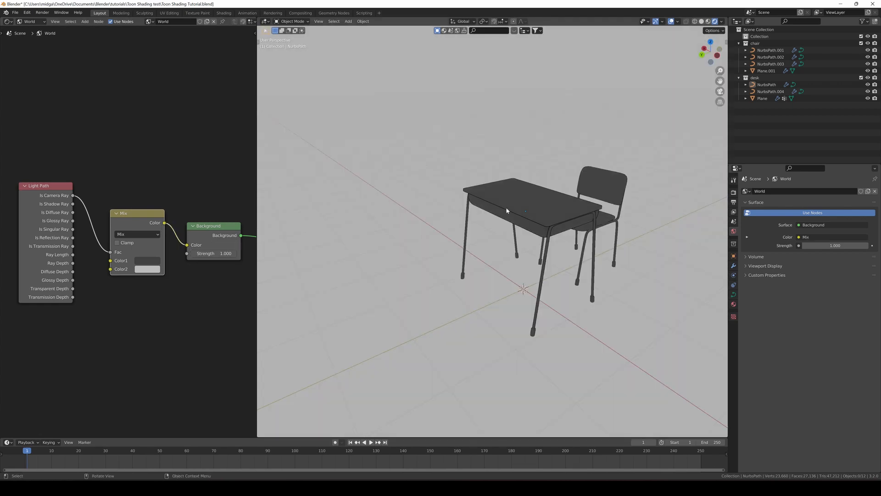
# Copy the Mix node's dark gray Color1 into Color2 and set Color1 to black.
pyautogui.hotkey('ctrl', 'c')
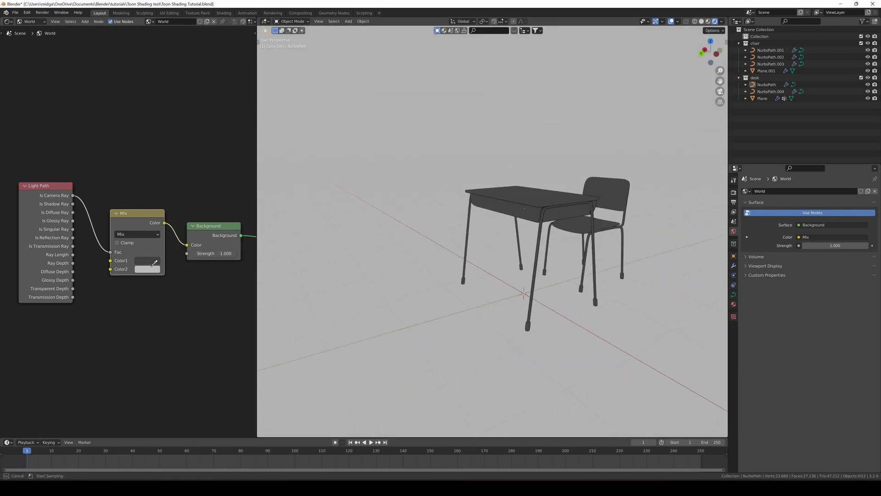
pyautogui.hotkey('ctrl', 'v')
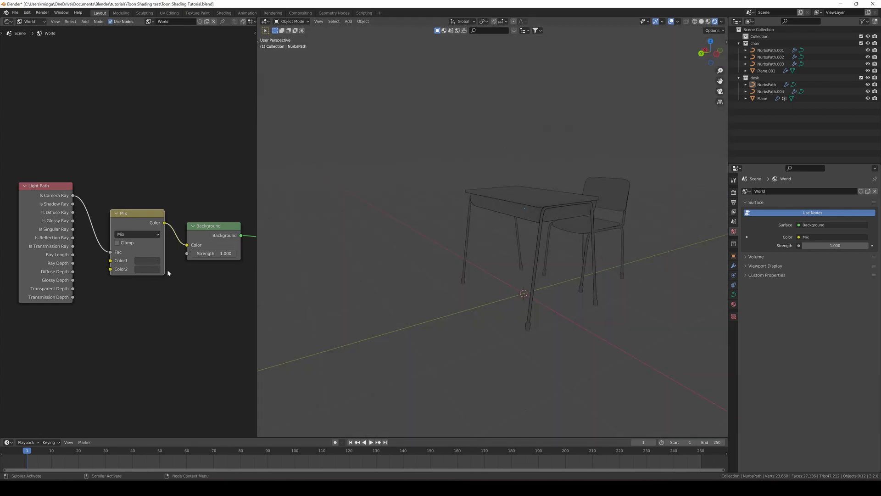
pyautogui.click(152, 261)
pyautogui.moveTo(199, 193); pyautogui.dragTo(199, 209)
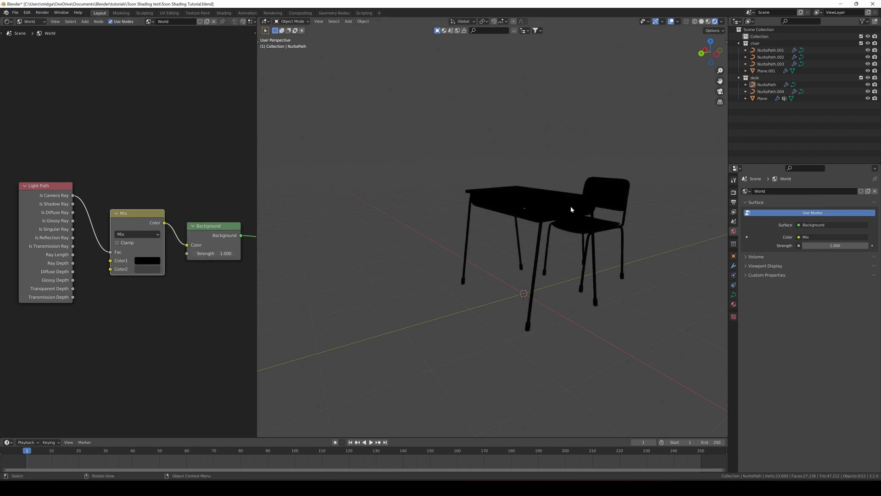
# Select the desk body and display its Desk Metal object material in the shader editor along with the material settings.
pyautogui.moveTo(572, 209); pyautogui.dragTo(502, 213, button='middle')
pyautogui.click(529, 216)
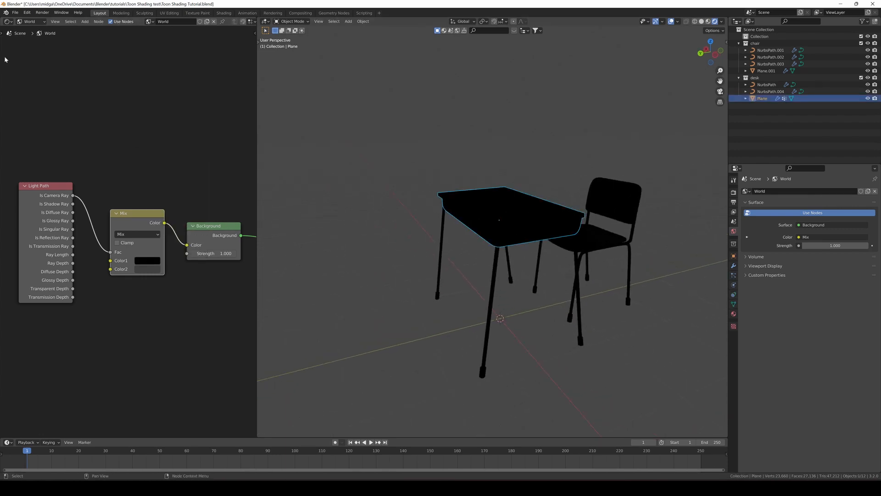
pyautogui.click(22, 22)
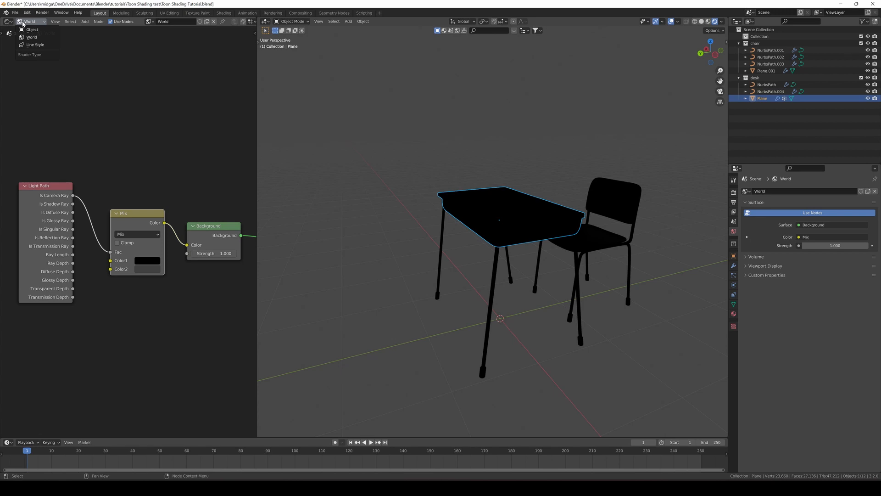
pyautogui.click(32, 30)
pyautogui.moveTo(574, 188); pyautogui.dragTo(567, 176, button='middle')
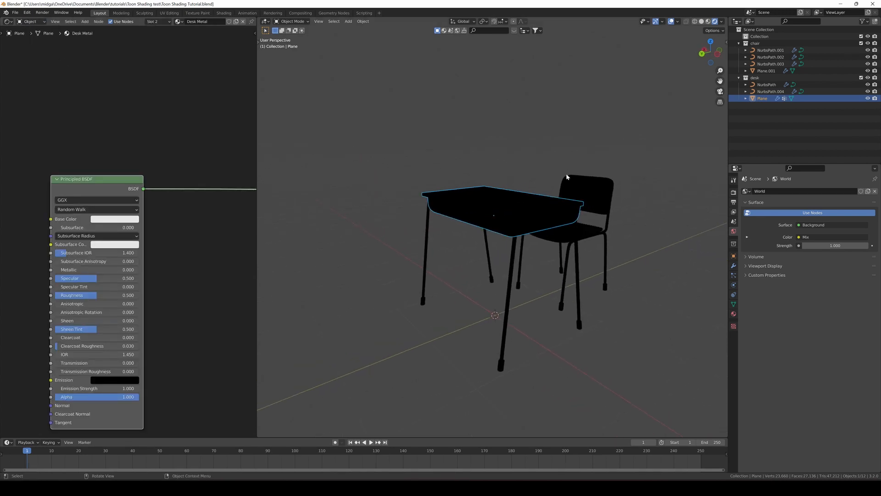
pyautogui.moveTo(582, 229); pyautogui.dragTo(579, 229, button='middle')
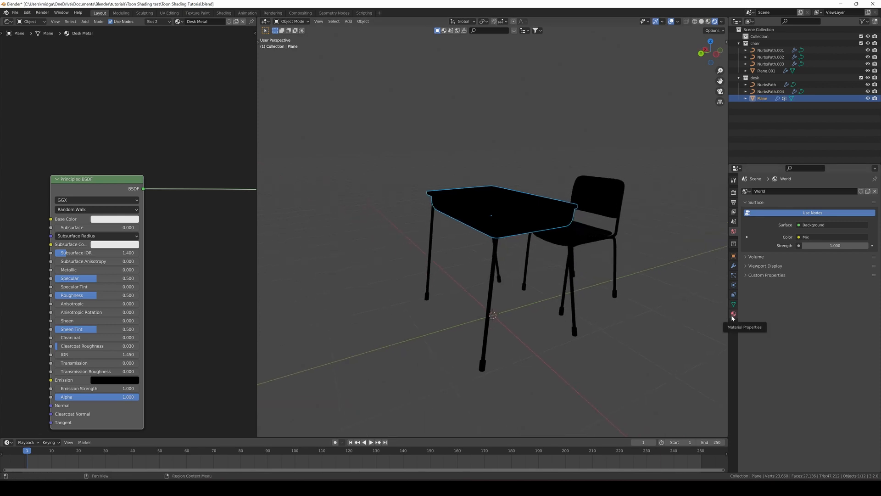
pyautogui.click(732, 315)
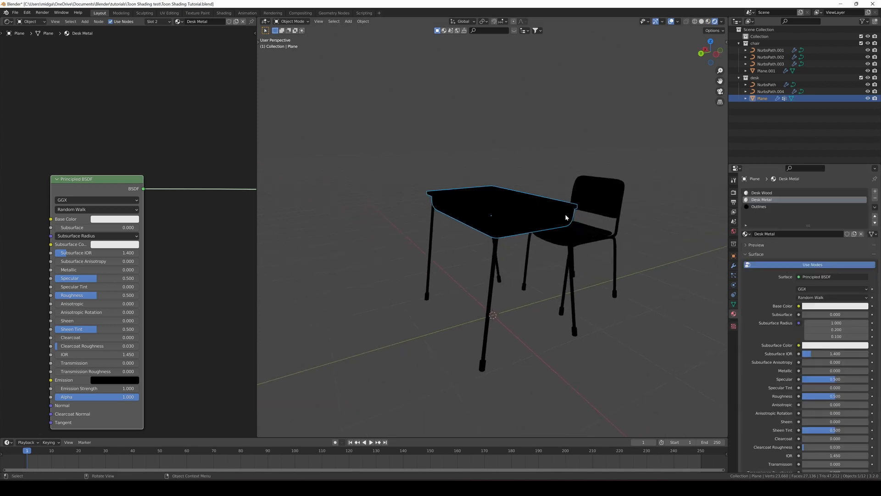
# Add a Sun light to the scene and move it beside the desk, above the floor.
pyautogui.scroll(-3, 566, 214)
pyautogui.click(545, 182)
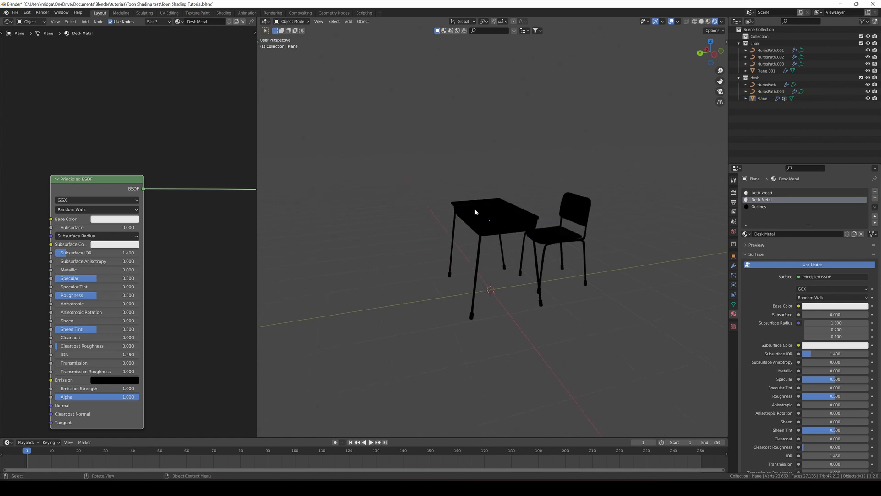
pyautogui.hotkey('shift', 'a')
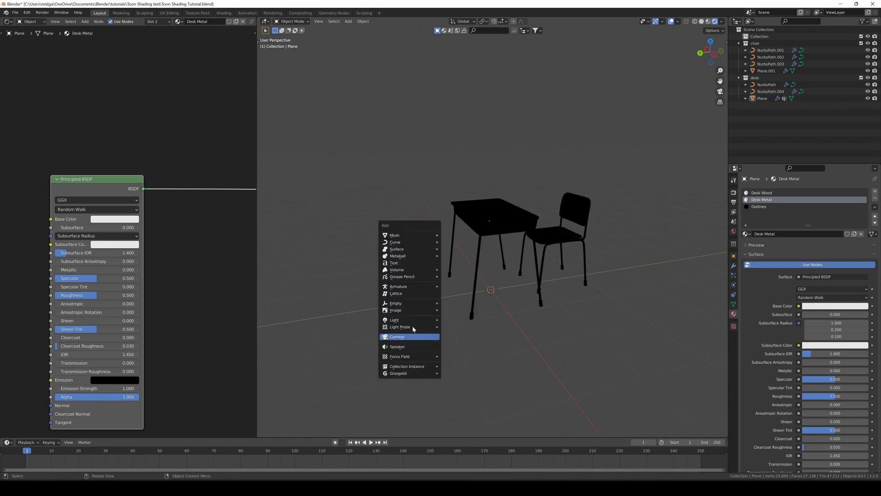
pyautogui.moveTo(411, 320)
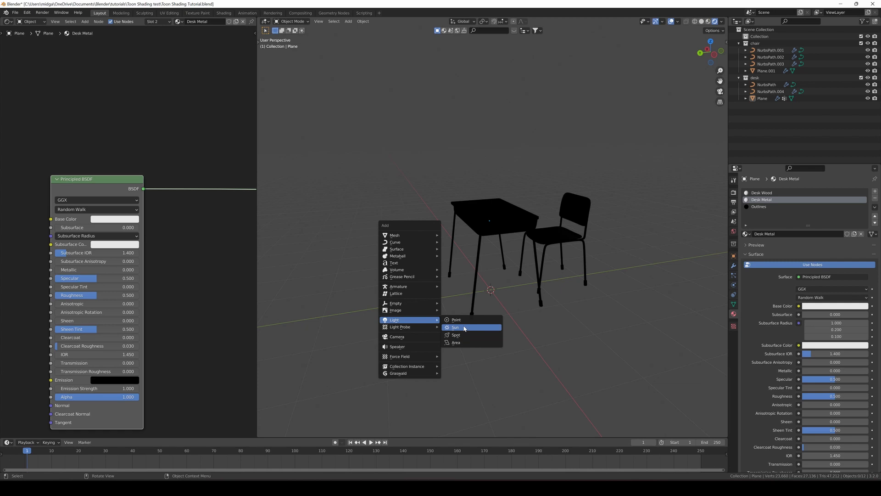
pyautogui.click(464, 328)
pyautogui.press('g')
pyautogui.click(513, 246)
# Rotate the sun, including about the Z axis, to shine across the desk and chair, and set its strength to 3.
pyautogui.press('r')
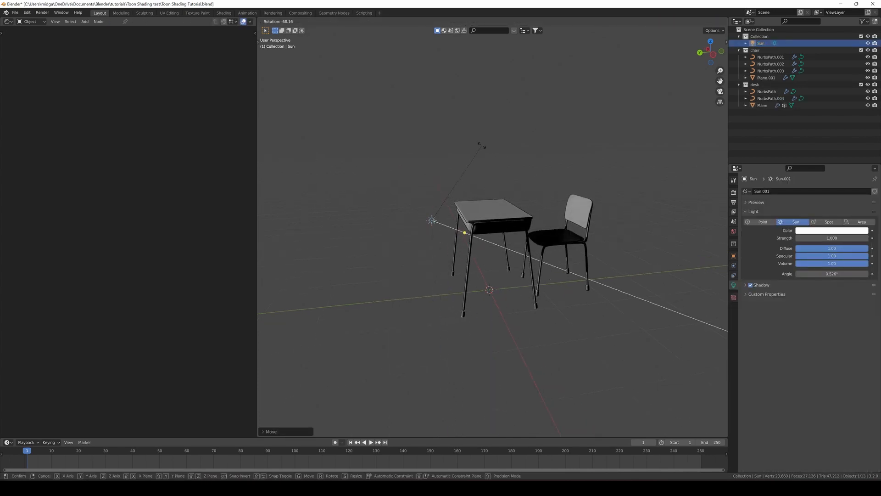
pyautogui.click(487, 152)
pyautogui.moveTo(504, 171); pyautogui.dragTo(538, 173, button='middle')
pyautogui.press('r')
pyautogui.press('z')
pyautogui.click(535, 159)
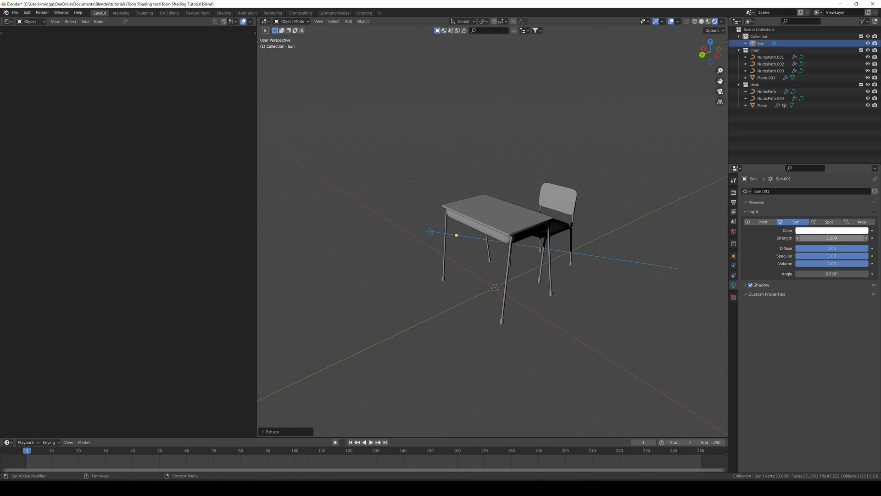
pyautogui.click(828, 239)
pyautogui.press('Return')
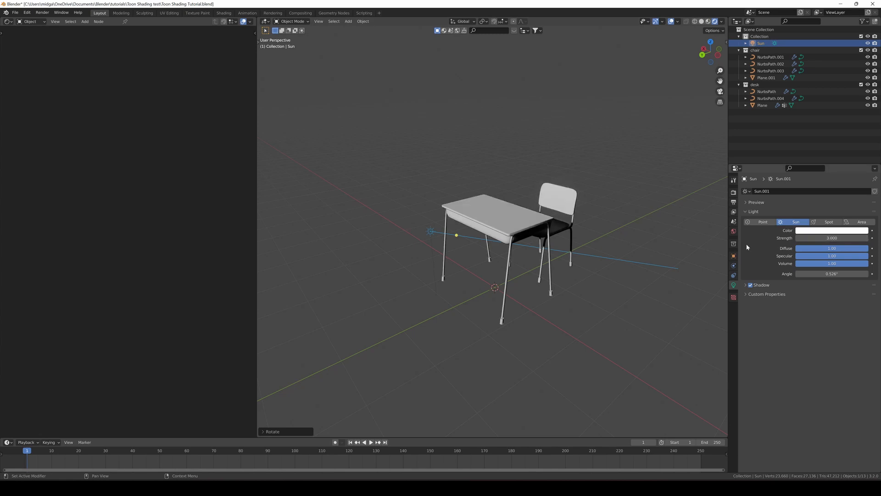
# Select the desk body and delete the Principled BSDF node from its Desk Wood material.
pyautogui.moveTo(596, 240); pyautogui.dragTo(474, 256, button='middle')
pyautogui.scroll(2, 561, 245)
pyautogui.click(541, 229)
pyautogui.scroll(1, 554, 217)
pyautogui.scroll(1, 555, 233)
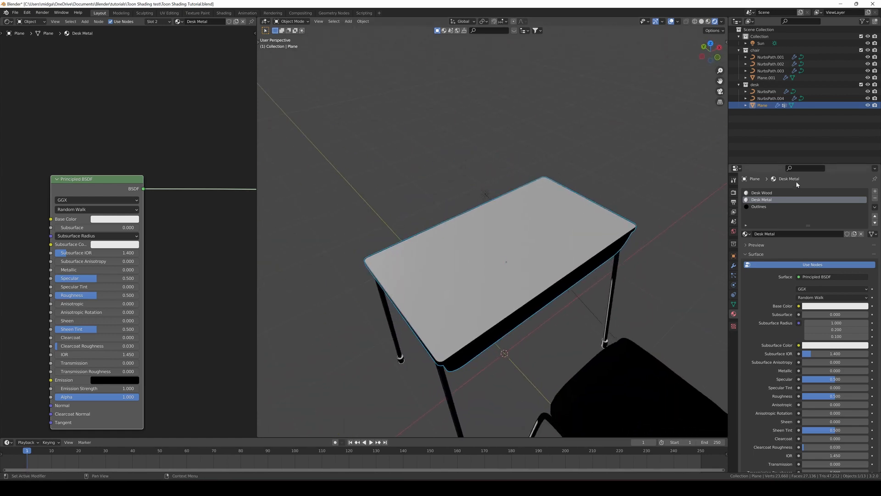
pyautogui.click(758, 193)
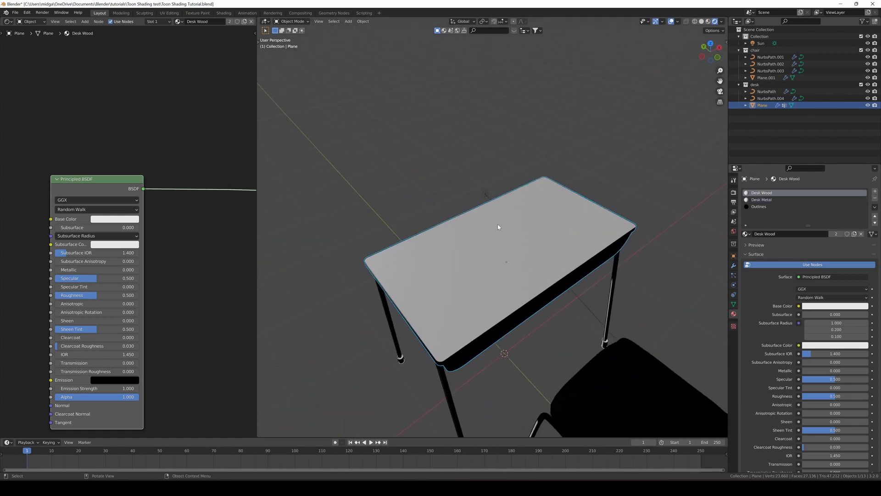
pyautogui.scroll(-3, 498, 225)
pyautogui.moveTo(498, 225); pyautogui.dragTo(514, 212, button='middle')
pyautogui.scroll(3, 514, 212)
pyautogui.scroll(-6, 147, 194)
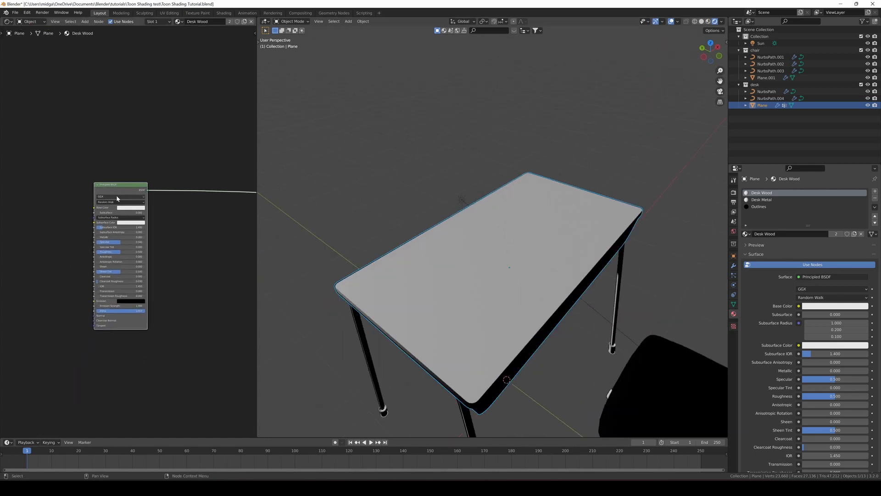
pyautogui.press('x')
pyautogui.scroll(-1, 486, 226)
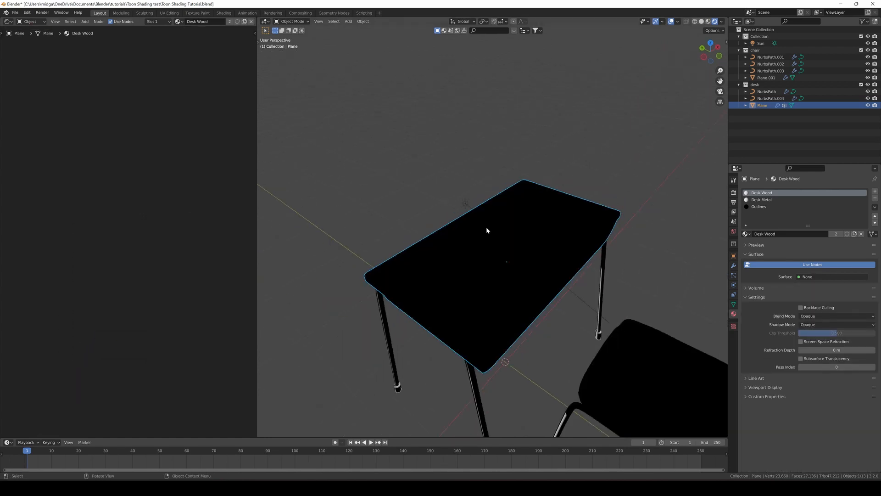
pyautogui.moveTo(486, 227); pyautogui.dragTo(497, 215, button='middle')
pyautogui.hotkey('shift', 'a')
pyautogui.click(108, 228)
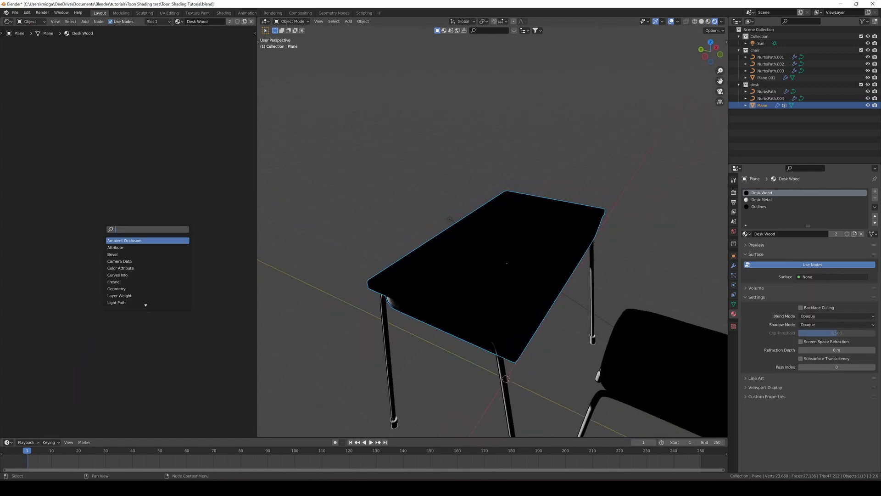
pyautogui.write('noi')
pyautogui.press('Return')
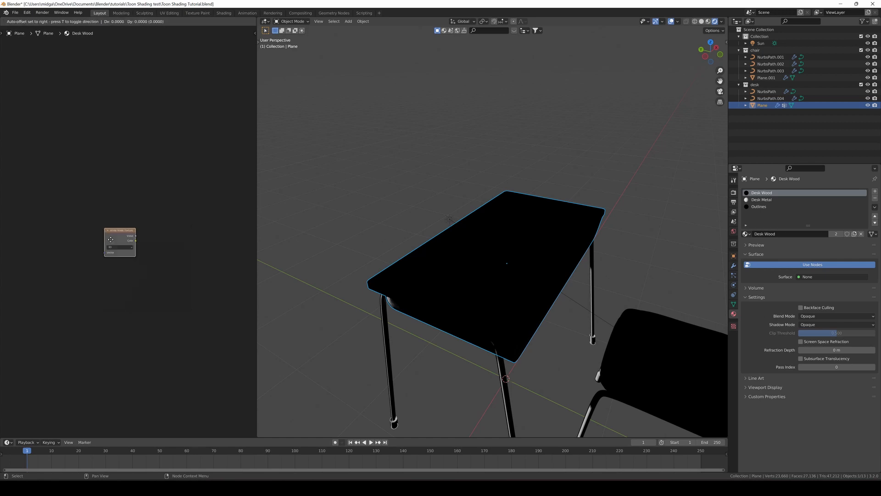
pyautogui.click(95, 241)
# Add a Noise Texture node to the Desk Wood material and preview its Fac output on the model.
pyautogui.hotkey('shift', 'a')
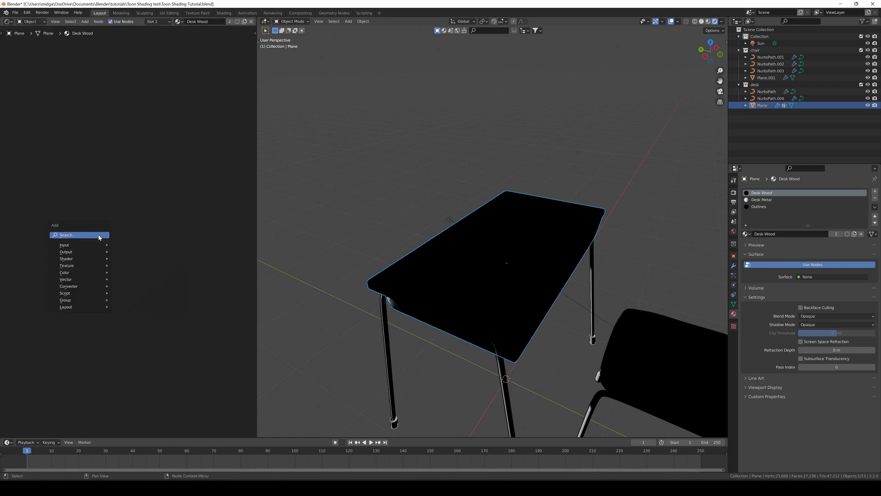
pyautogui.click(99, 235)
pyautogui.write('noi')
pyautogui.press('Return')
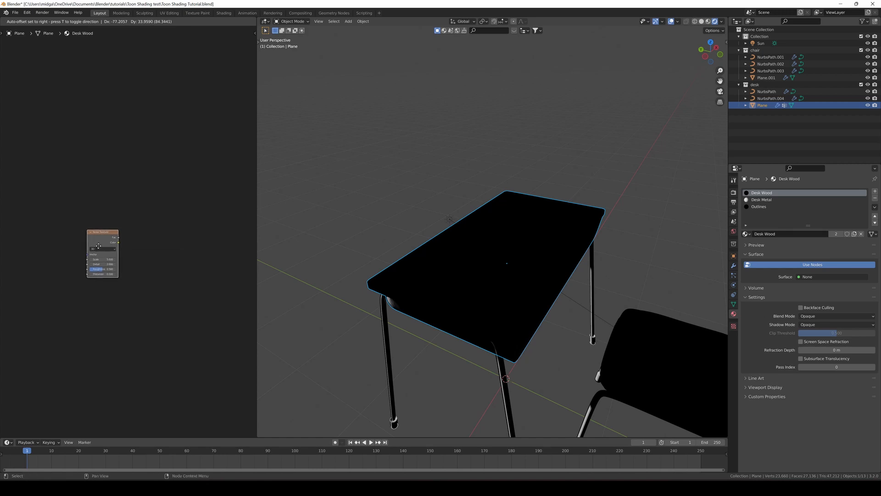
pyautogui.click(87, 238)
pyautogui.keyDown('ctrl'); pyautogui.keyDown('shift'); pyautogui.click(86, 238); pyautogui.keyUp('shift'); pyautogui.keyUp('ctrl')
pyautogui.scroll(1, 87, 239)
pyautogui.moveTo(101, 240); pyautogui.dragTo(137, 236, button='middle')
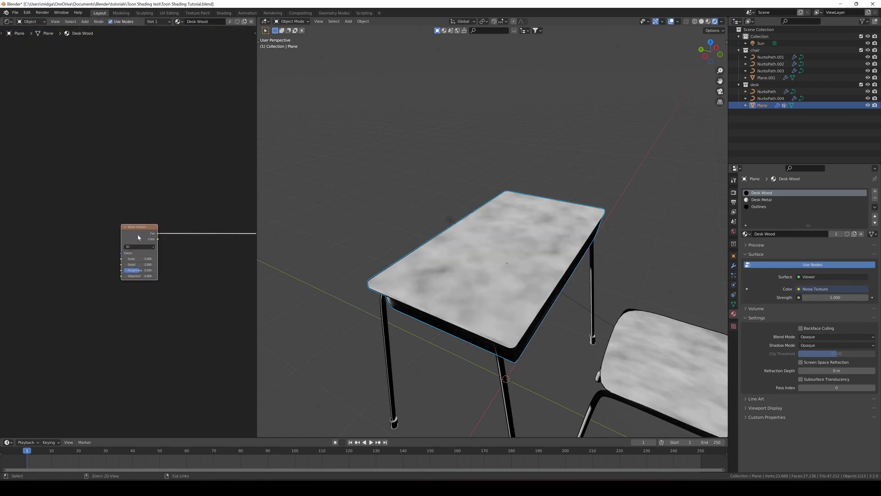
# Feed the Noise Texture from Texture Coordinate and Mapping nodes, with Mapping X scale 0.070 and noise Scale about 10.6.
pyautogui.hotkey('ctrl', 't')
pyautogui.moveTo(64, 255); pyautogui.dragTo(107, 236, button='middle')
pyautogui.scroll(1, 108, 237)
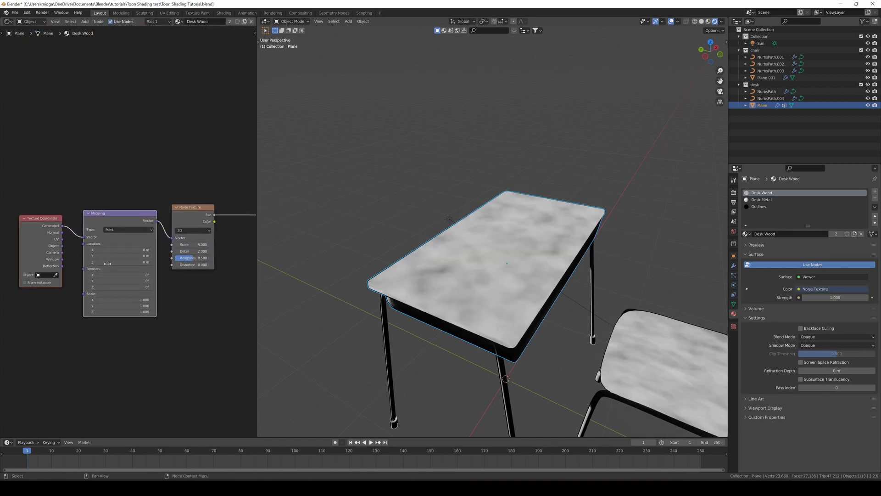
pyautogui.moveTo(121, 306)
pyautogui.mouseDown()
pyautogui.moveTo(156, 306)
pyautogui.moveTo(74, 299)
pyautogui.mouseUp()
pyautogui.moveTo(195, 244); pyautogui.dragTo(221, 245)
# Move the Texture Coordinate, Mapping and Noise Texture nodes together to an empty area below the existing node network.
pyautogui.scroll(-3, 177, 221)
pyautogui.scroll(-1, 177, 220)
pyautogui.moveTo(188, 182); pyautogui.dragTo(48, 294)
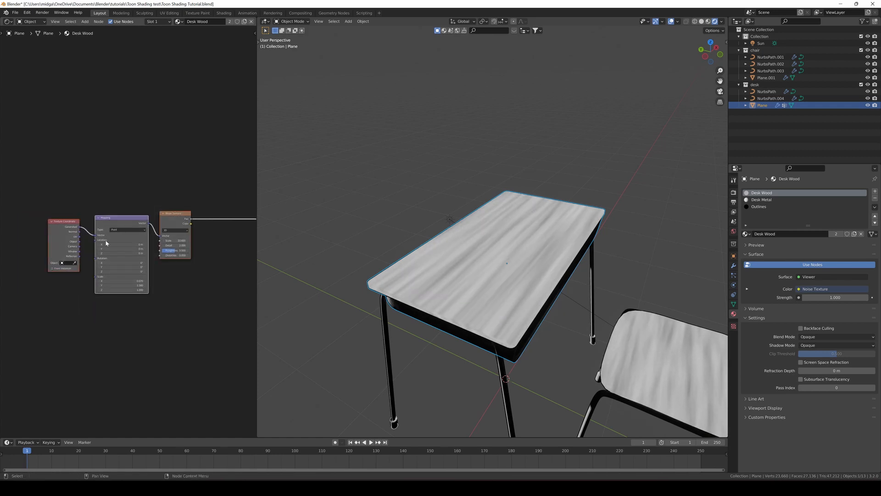
pyautogui.press('g')
pyautogui.click(149, 217)
pyautogui.scroll(-3, 150, 216)
pyautogui.moveTo(160, 216); pyautogui.dragTo(130, 273, button='middle')
pyautogui.scroll(-6, 126, 268)
pyautogui.moveTo(88, 230); pyautogui.dragTo(59, 198, button='middle')
pyautogui.scroll(5, 114, 204)
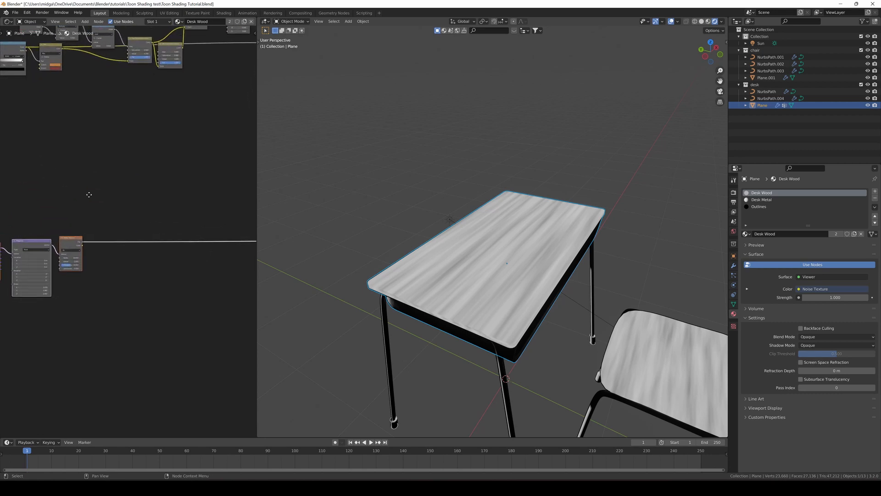
# Add a Mix color node after the Noise Texture and connect the noise Fac output to the Mix node's Fac.
pyautogui.hotkey('shift', 'a')
pyautogui.click(126, 204)
pyautogui.write('mi')
pyautogui.press('Return')
pyautogui.click(117, 219)
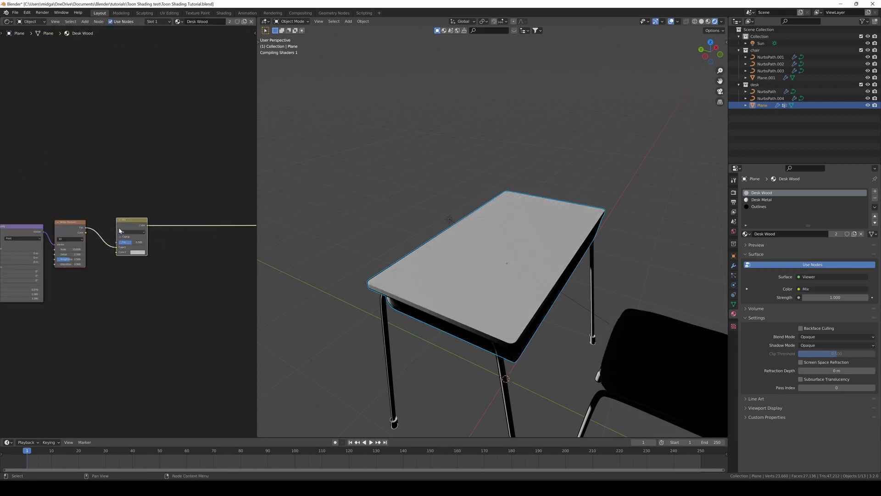
pyautogui.moveTo(112, 240); pyautogui.dragTo(153, 256, button='middle')
pyautogui.scroll(4, 153, 257)
pyautogui.moveTo(162, 260); pyautogui.dragTo(162, 259)
pyautogui.moveTo(163, 259); pyautogui.dragTo(149, 254, button='middle')
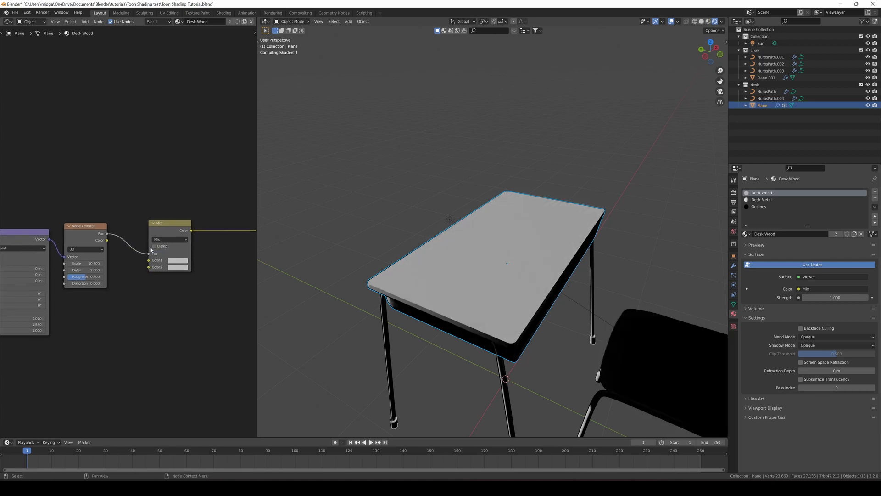
# Set the Mix node's Color1 to orange and Color2 to red, and save the file.
pyautogui.moveTo(444, 258); pyautogui.dragTo(420, 259, button='middle')
pyautogui.click(174, 264)
pyautogui.click(190, 212)
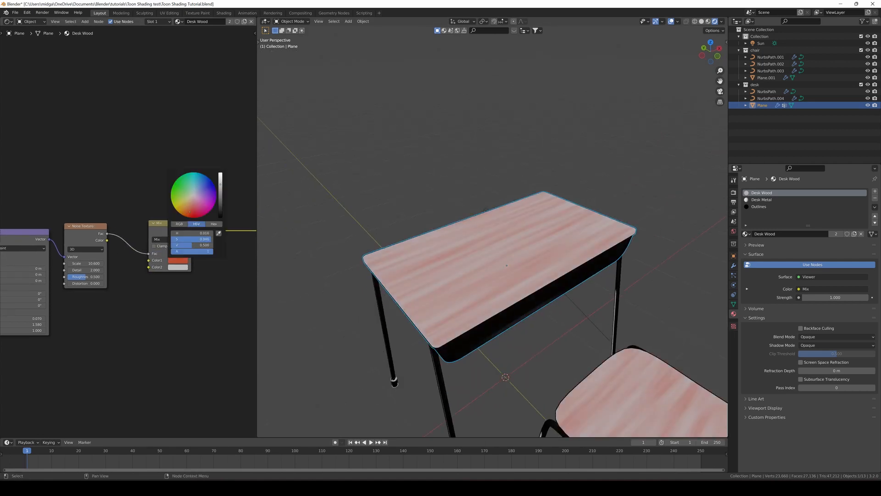
pyautogui.moveTo(192, 211)
pyautogui.mouseDown()
pyautogui.moveTo(185, 214)
pyautogui.moveTo(195, 217)
pyautogui.mouseUp()
pyautogui.click(192, 230)
pyautogui.click(178, 268)
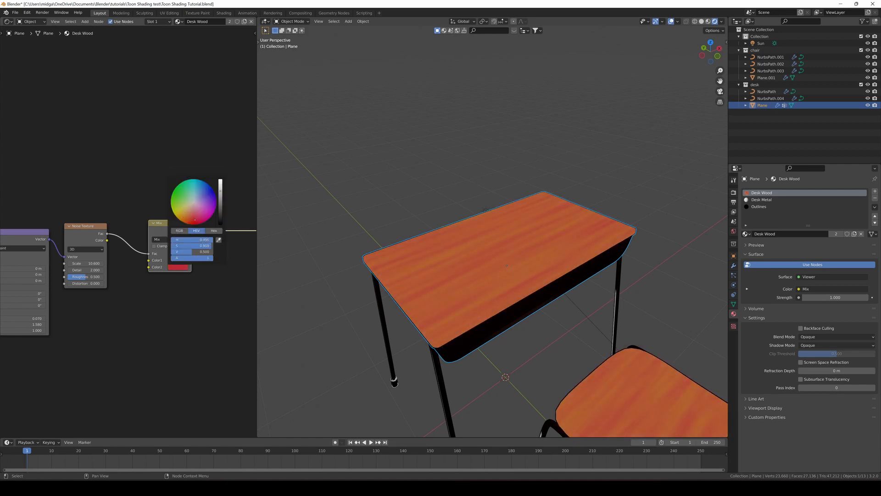
pyautogui.scroll(-4, 405, 249)
pyautogui.moveTo(406, 249); pyautogui.dragTo(465, 224, button='middle')
pyautogui.hotkey('ctrl', 's')
# Move the wood texture nodes further down from the existing node network and save the file.
pyautogui.scroll(-4, 129, 201)
pyautogui.moveTo(130, 200); pyautogui.dragTo(79, 217, button='middle')
pyautogui.scroll(-5, 132, 137)
pyautogui.moveTo(132, 137); pyautogui.dragTo(118, 162, button='middle')
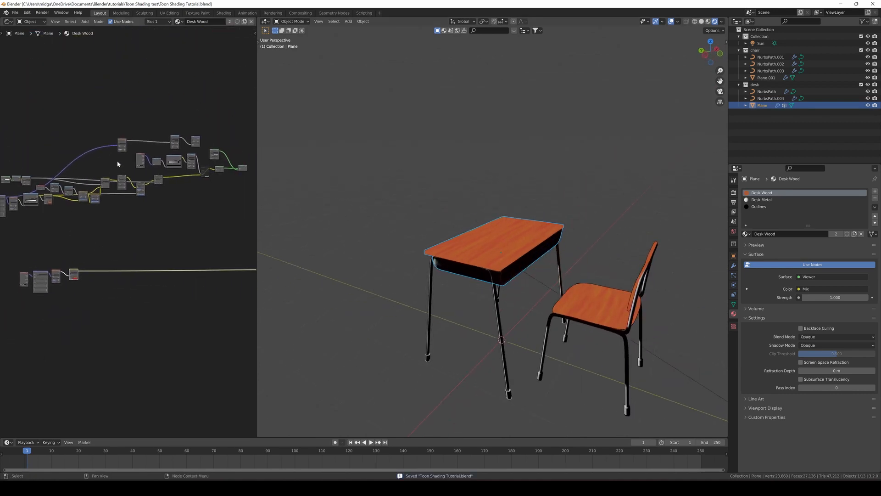
pyautogui.scroll(5, 52, 205)
pyautogui.moveTo(52, 204); pyautogui.dragTo(128, 220, button='middle')
pyautogui.scroll(3, 132, 221)
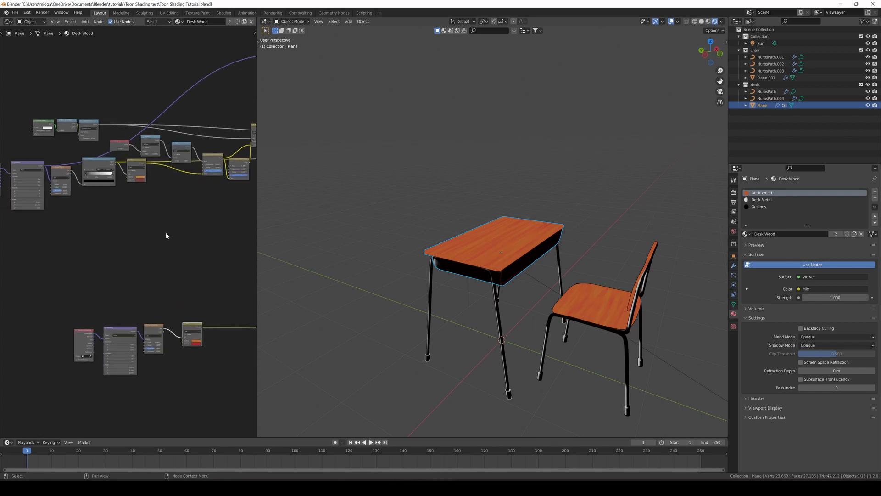
pyautogui.moveTo(151, 257); pyautogui.dragTo(159, 232, button='middle')
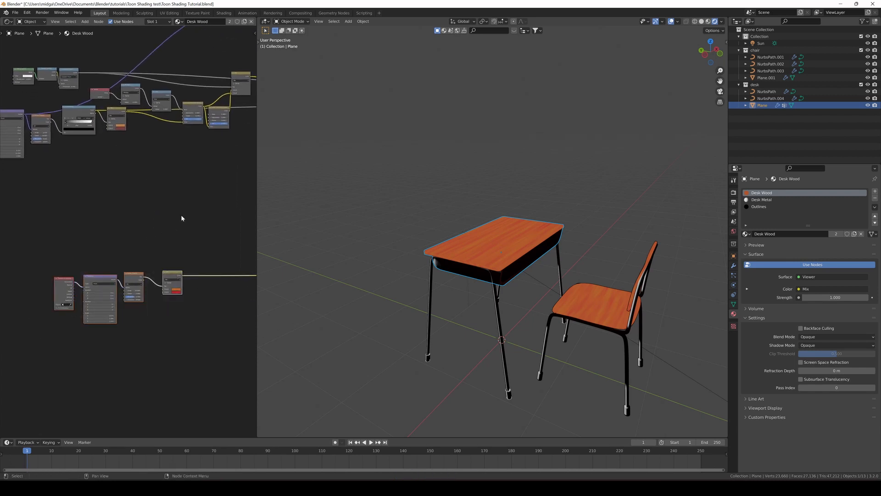
pyautogui.press('g')
pyautogui.click(183, 260)
pyautogui.hotkey('ctrl', 's')
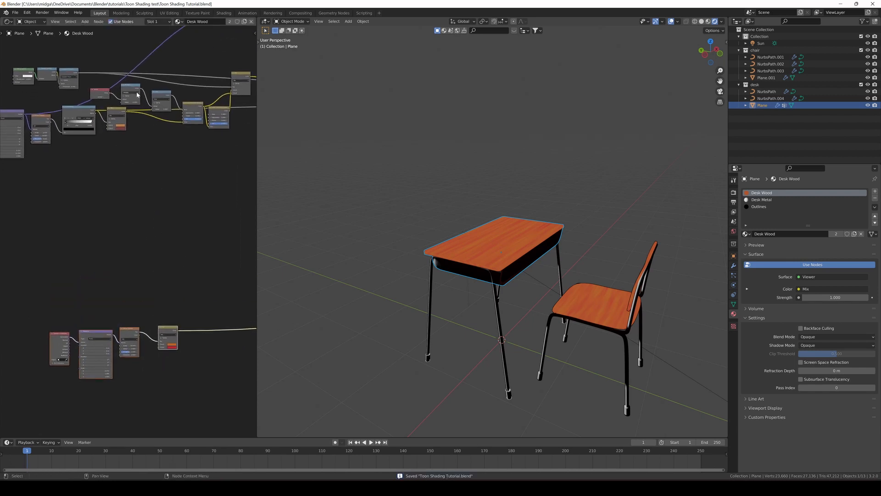
# Hide the viewport overlays for a clean view of the desktop's wood texture.
pyautogui.keyDown('ctrl'); pyautogui.moveTo(167, 184); pyautogui.dragTo(115, 161, button='middle'); pyautogui.keyUp('ctrl')
pyautogui.moveTo(151, 248); pyautogui.dragTo(141, 228, button='middle')
pyautogui.scroll(5, 520, 198)
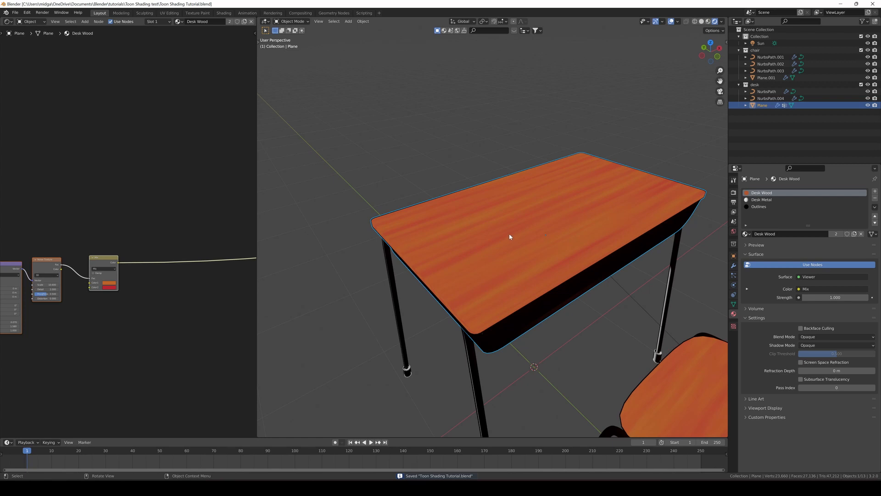
pyautogui.moveTo(509, 236); pyautogui.dragTo(507, 230, button='middle')
pyautogui.moveTo(184, 278); pyautogui.dragTo(180, 265, button='middle')
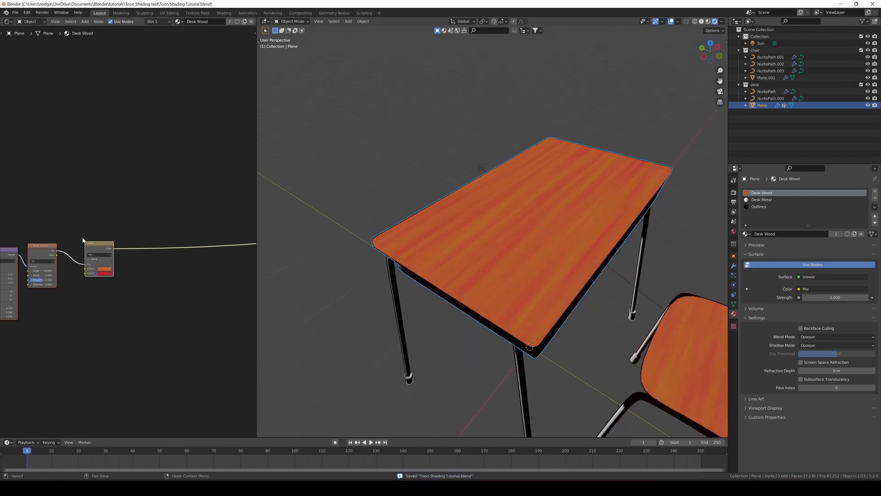
pyautogui.click(670, 22)
# Insert a Hue Saturation Value node after the Mix node, save the file, and place the node right beside Mix.
pyautogui.hotkey('shift', 'a')
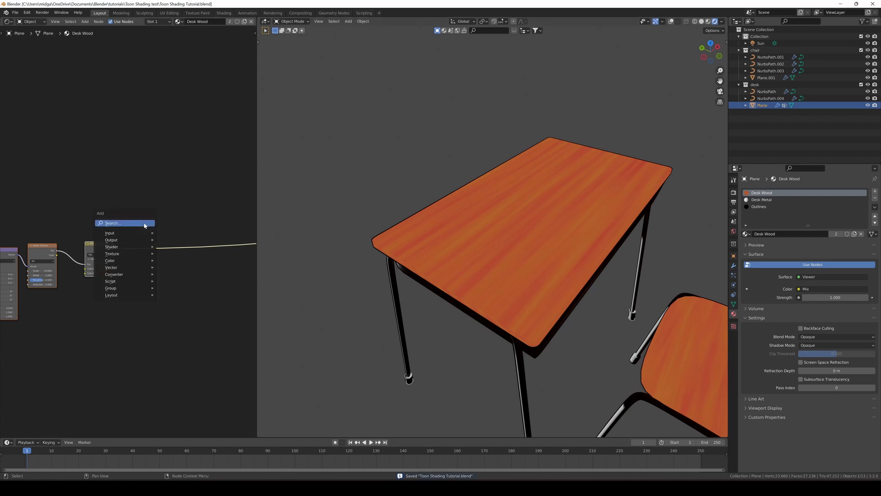
pyautogui.click(144, 225)
pyautogui.write('hue')
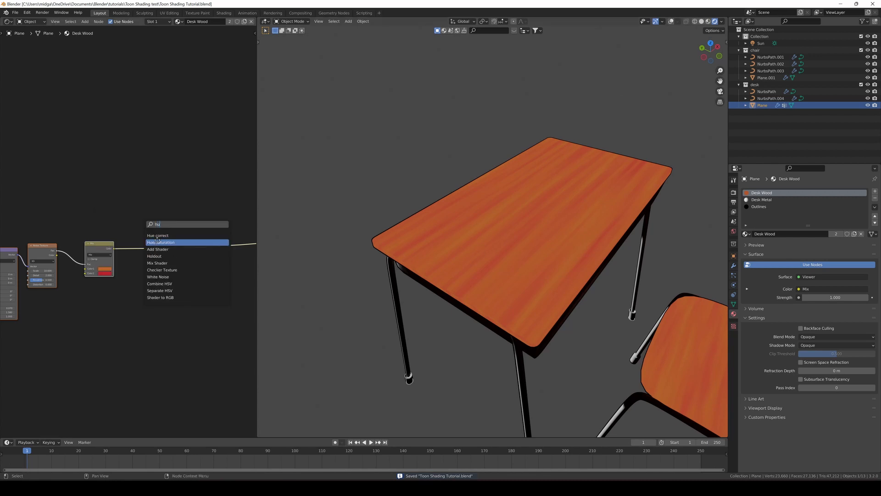
pyautogui.click(161, 243)
pyautogui.click(146, 228)
pyautogui.scroll(1, 148, 231)
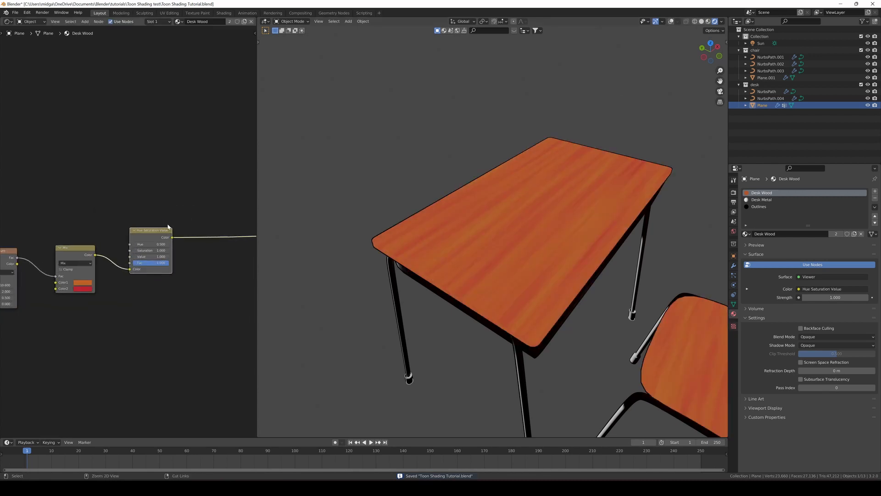
pyautogui.hotkey('ctrl', 's')
pyautogui.moveTo(152, 234); pyautogui.dragTo(120, 267)
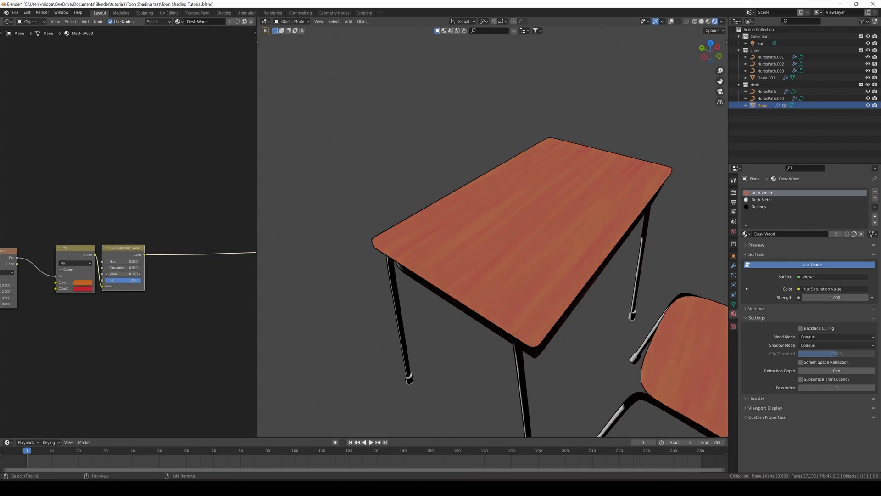
# Set the Hue Saturation Value node's Saturation to about 0.98 and Value to about 0.53, and save the file.
pyautogui.moveTo(124, 273); pyautogui.dragTo(125, 267)
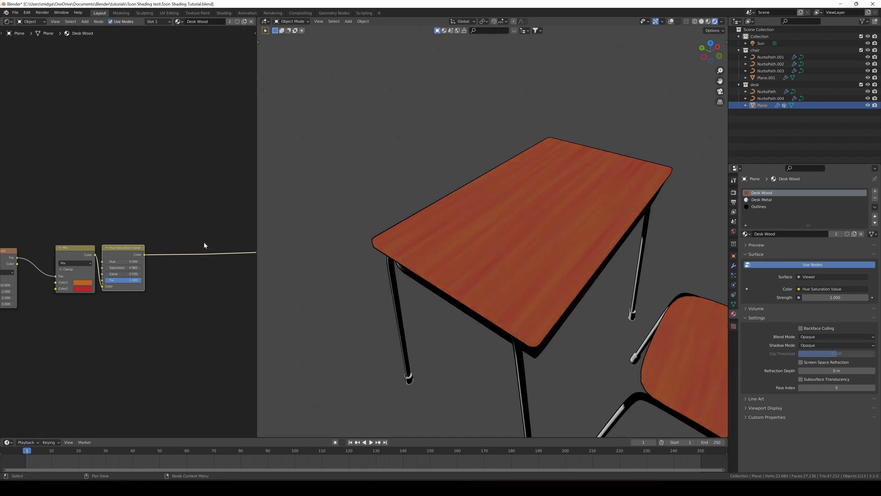
pyautogui.scroll(-2, 463, 195)
pyautogui.moveTo(466, 193)
pyautogui.mouseDown(button='middle')
pyautogui.moveTo(490, 169)
pyautogui.moveTo(512, 181)
pyautogui.moveTo(470, 176)
pyautogui.moveTo(468, 197)
pyautogui.mouseUp(button='middle')
pyautogui.hotkey('ctrl', 's')
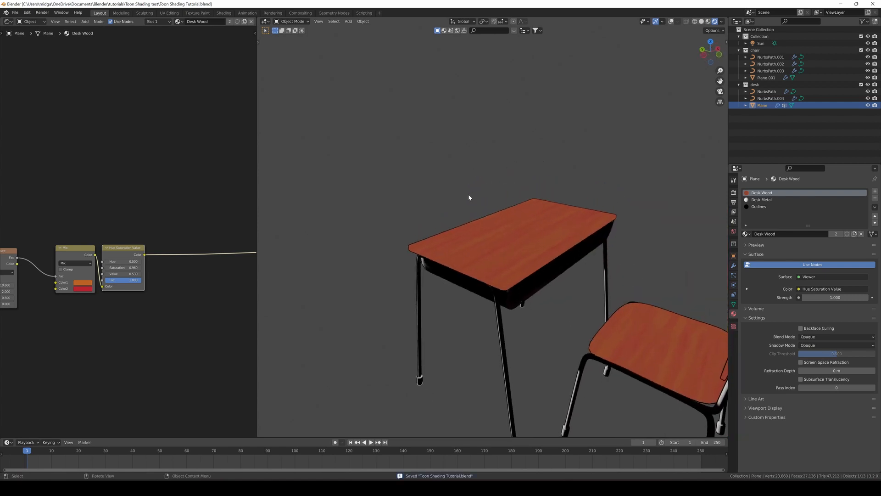
# Move the Mix and Hue Saturation Value nodes closer to the Noise Texture node and save the file.
pyautogui.scroll(-2, 150, 260)
pyautogui.moveTo(153, 211); pyautogui.dragTo(81, 277)
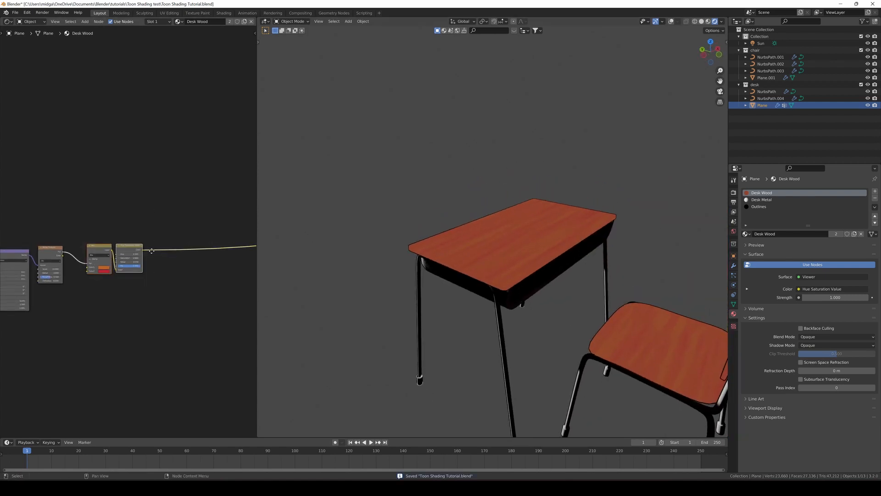
pyautogui.press('g')
pyautogui.click(139, 243)
pyautogui.moveTo(140, 243); pyautogui.dragTo(177, 275, button='middle')
pyautogui.hotkey('ctrl', 's')
pyautogui.scroll(3, 167, 242)
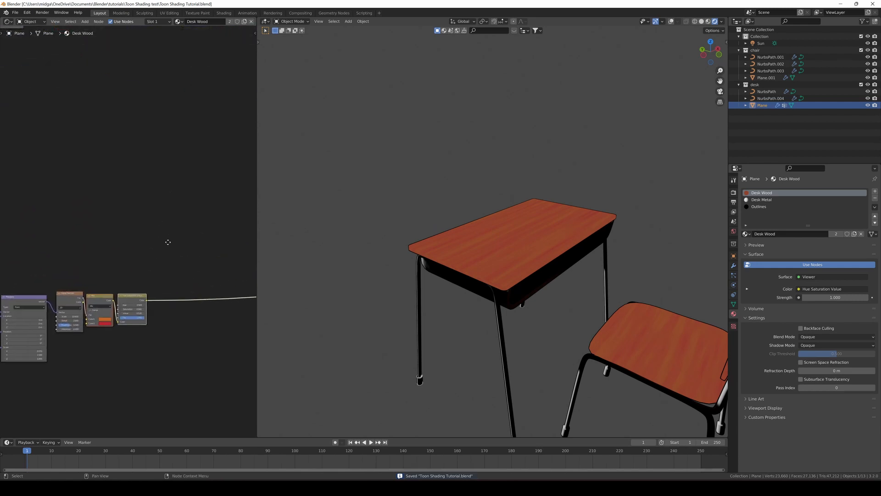
# Add a Diffuse BSDF node above the wood texture nodes and preview its output on the desk.
pyautogui.hotkey('shift', 'a')
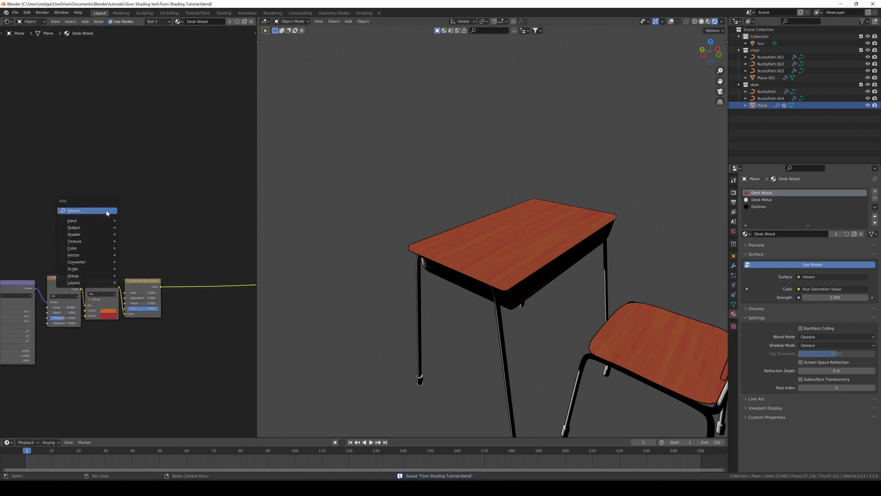
pyautogui.click(107, 211)
pyautogui.write('diff')
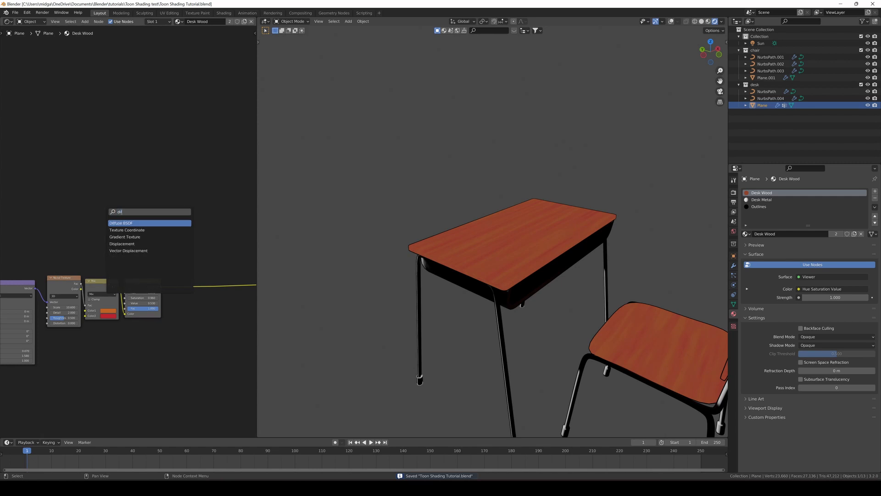
pyautogui.press('Return')
pyautogui.click(89, 219)
pyautogui.keyDown('ctrl'); pyautogui.keyDown('shift'); pyautogui.click(89, 220); pyautogui.keyUp('shift'); pyautogui.keyUp('ctrl')
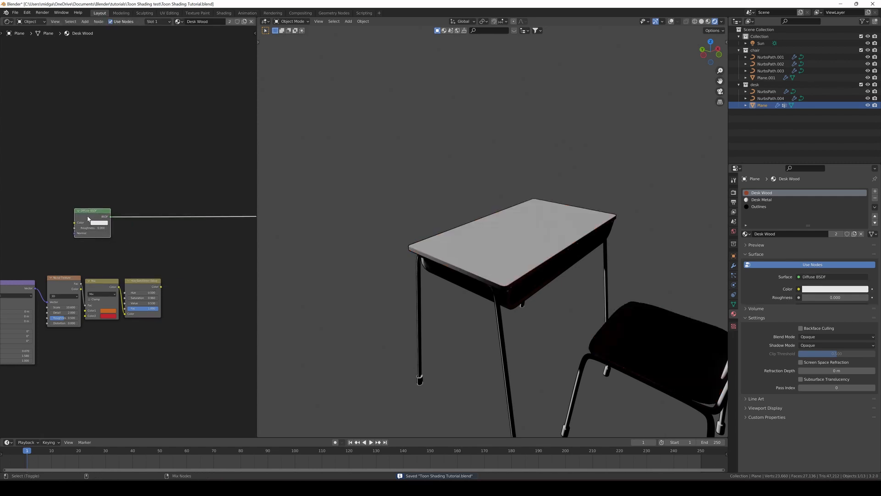
pyautogui.moveTo(459, 216); pyautogui.dragTo(413, 213, button='middle')
# Insert a Shader to RGB node after the Diffuse BSDF, position the two nodes together, and save the file.
pyautogui.press('q')
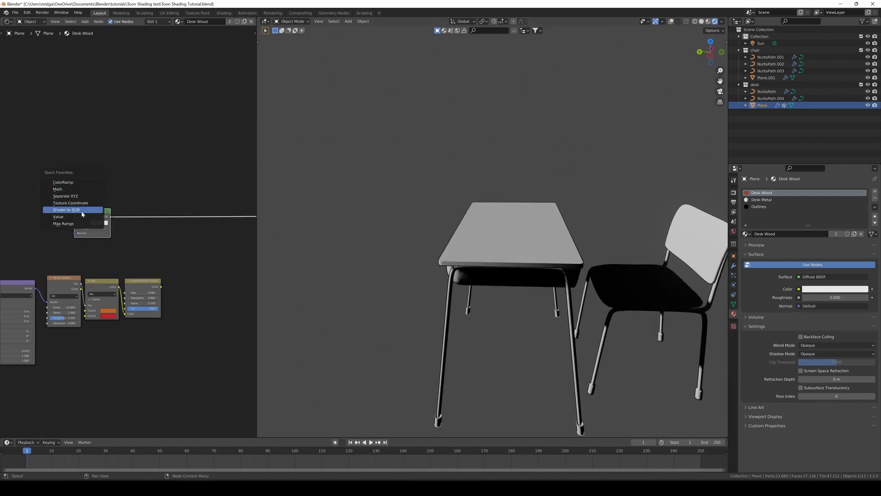
pyautogui.click(66, 210)
pyautogui.click(177, 204)
pyautogui.moveTo(177, 204); pyautogui.dragTo(160, 208, button='middle')
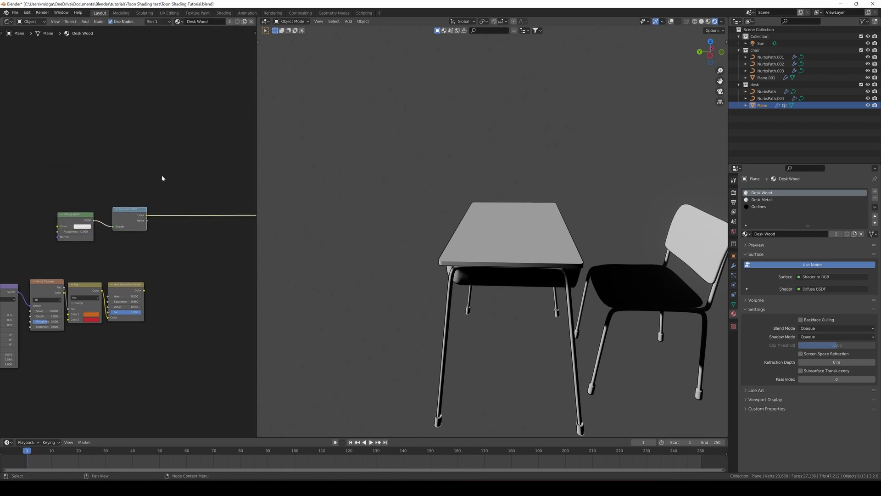
pyautogui.moveTo(162, 176); pyautogui.dragTo(81, 233)
pyautogui.moveTo(145, 208); pyautogui.dragTo(137, 208)
pyautogui.moveTo(500, 202); pyautogui.dragTo(515, 260, button='middle')
pyautogui.hotkey('ctrl', 's')
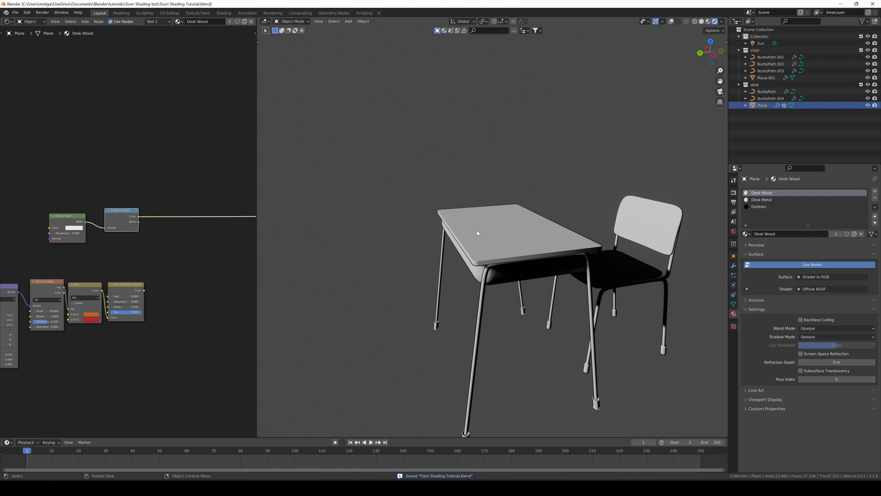
pyautogui.moveTo(173, 202); pyautogui.dragTo(154, 203, button='middle')
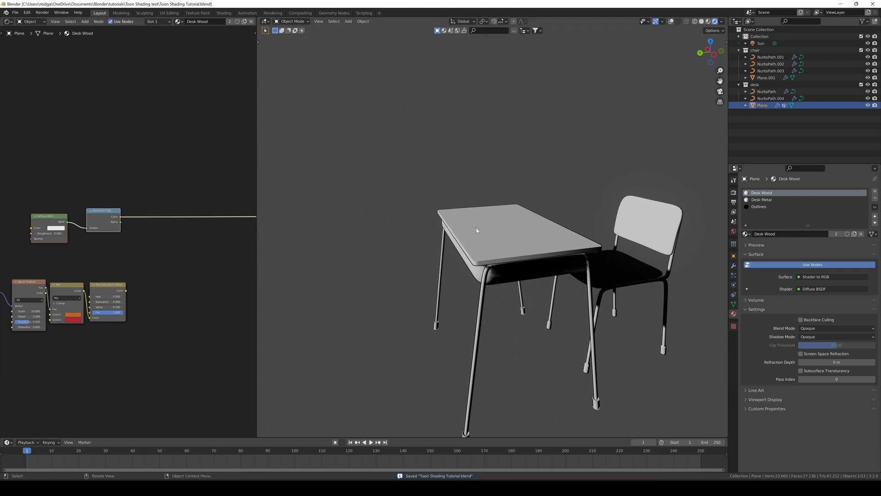
pyautogui.moveTo(491, 239); pyautogui.dragTo(473, 228, button='middle')
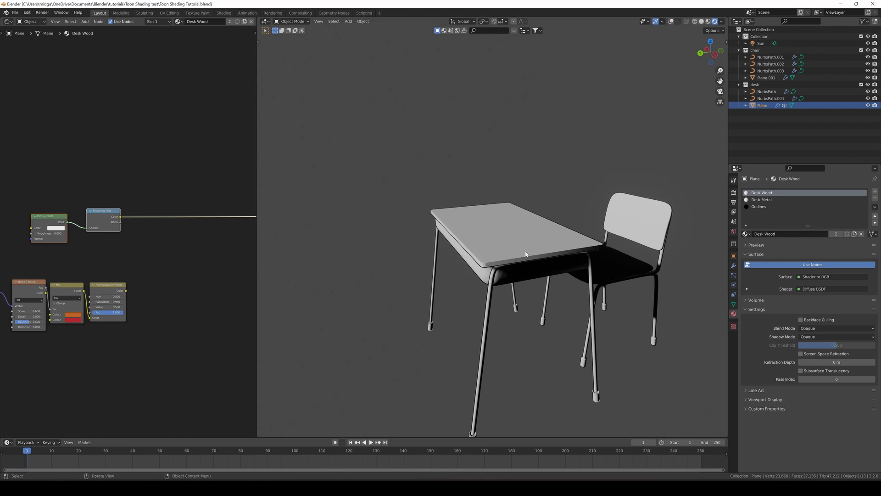
pyautogui.hotkey('ctrl', 's')
# Insert a ColorRamp node after the Shader to RGB node.
pyautogui.moveTo(225, 205); pyautogui.dragTo(216, 208, button='middle')
pyautogui.hotkey('shift', 'a')
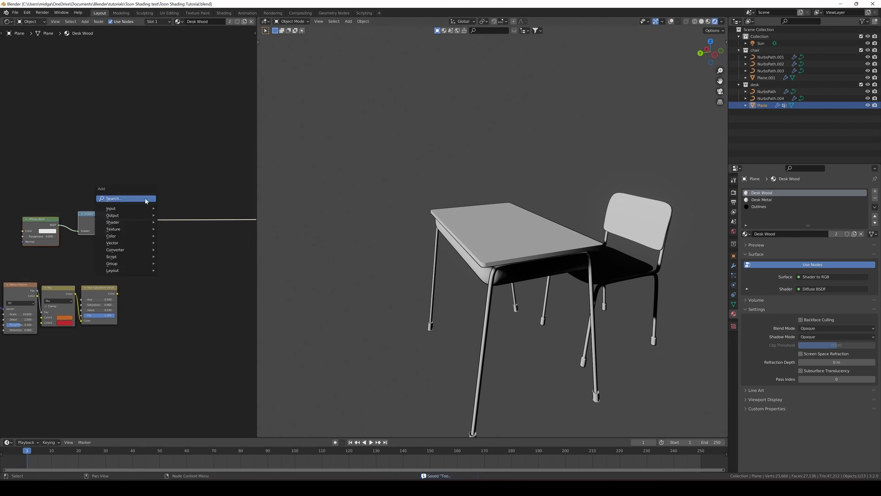
pyautogui.click(145, 199)
pyautogui.write('color ramp')
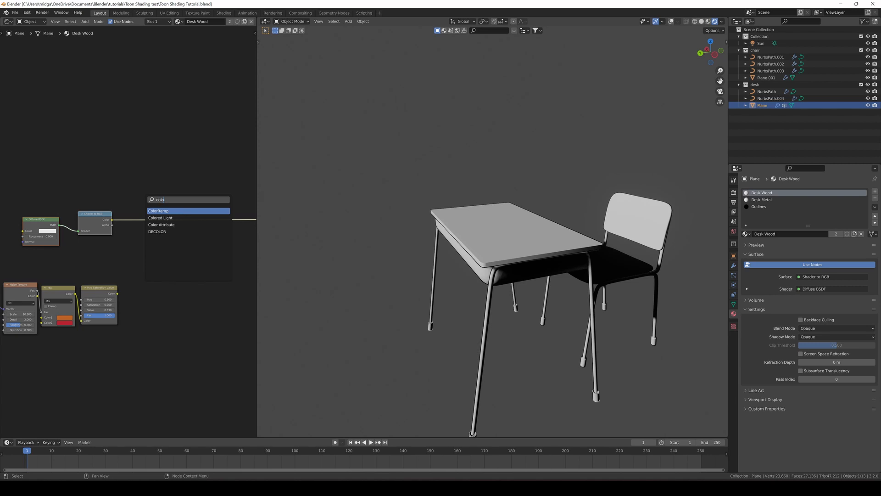
pyautogui.press('Return')
pyautogui.click(169, 203)
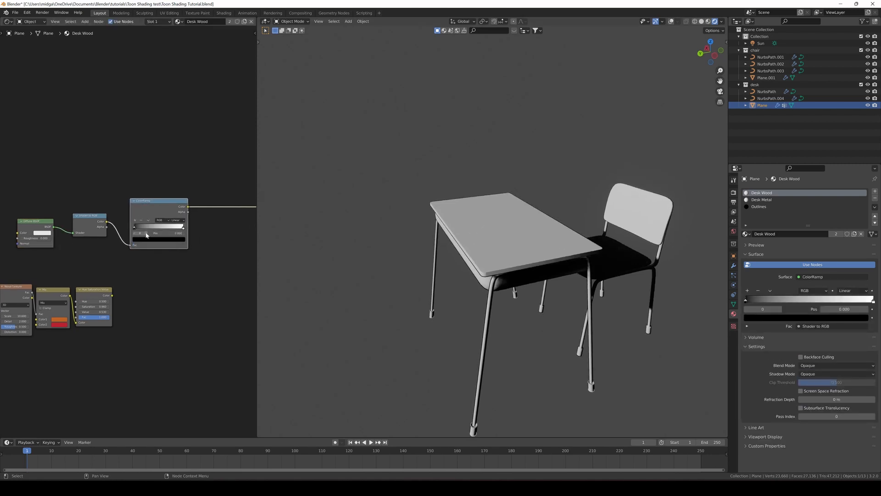
# Try a hard shadow edge by moving the ColorRamp stops closer together with Constant interpolation, and remove the ColorRamp while keeping the link.
pyautogui.moveTo(145, 229)
pyautogui.mouseDown()
pyautogui.moveTo(170, 230)
pyautogui.moveTo(143, 232)
pyautogui.mouseUp()
pyautogui.click(181, 219)
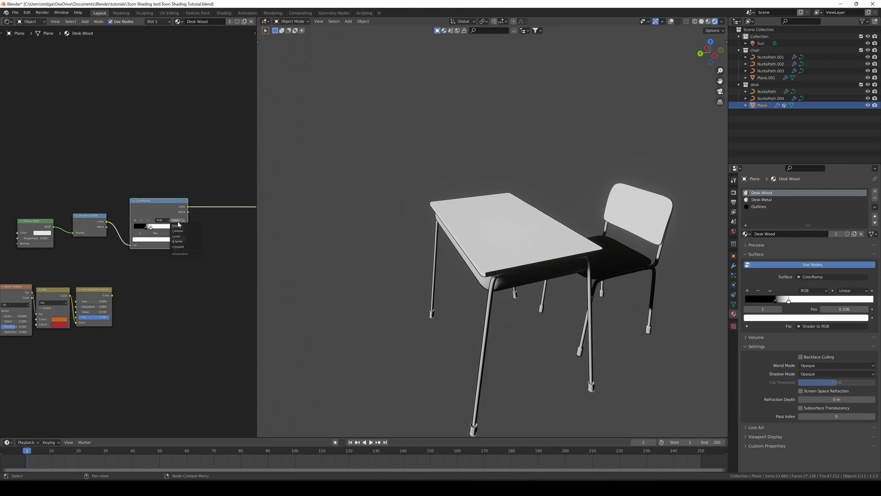
pyautogui.click(184, 246)
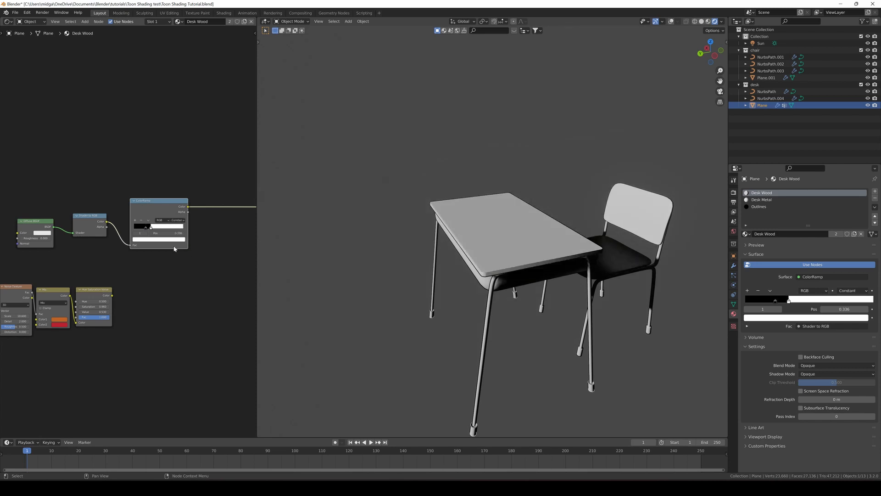
pyautogui.moveTo(146, 230); pyautogui.dragTo(143, 228)
pyautogui.hotkey('ctrl', 'x')
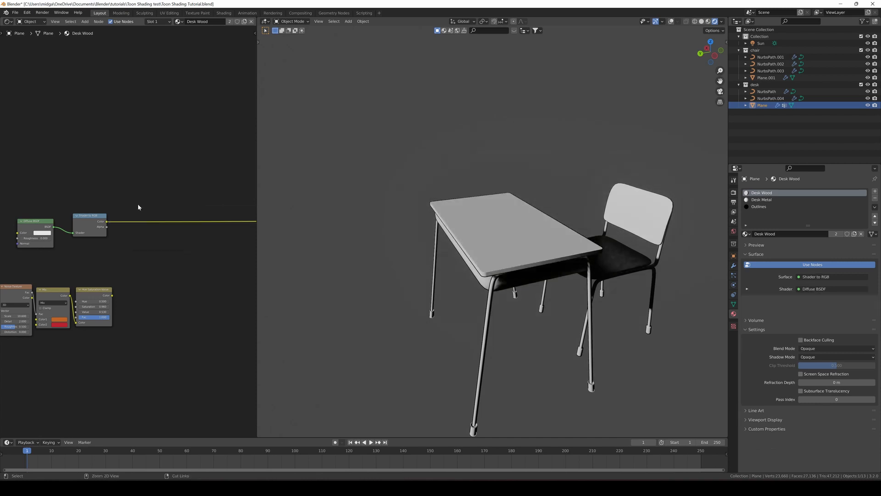
# Insert a Math node after the Shader to RGB node, set to the Greater Than operation.
pyautogui.hotkey('shift', 'a')
pyautogui.press('Escape')
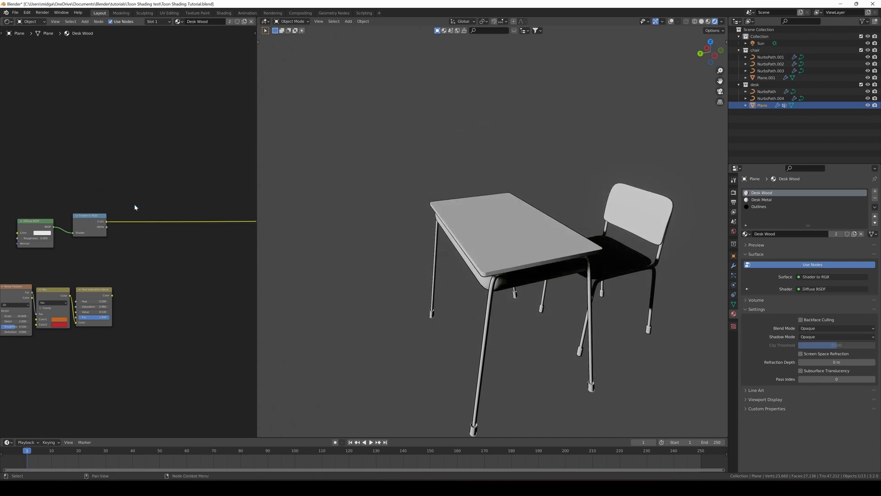
pyautogui.press('q')
pyautogui.click(122, 184)
pyautogui.click(120, 198)
pyautogui.click(126, 198)
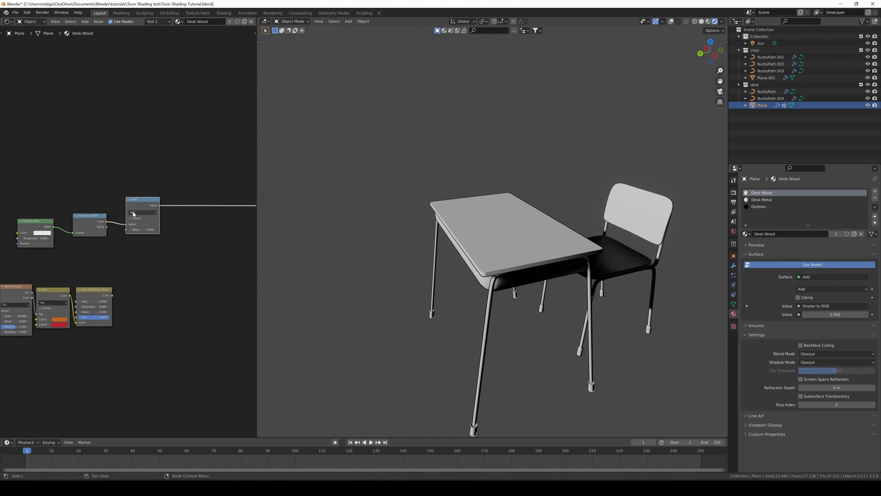
pyautogui.click(142, 212)
pyautogui.click(151, 228)
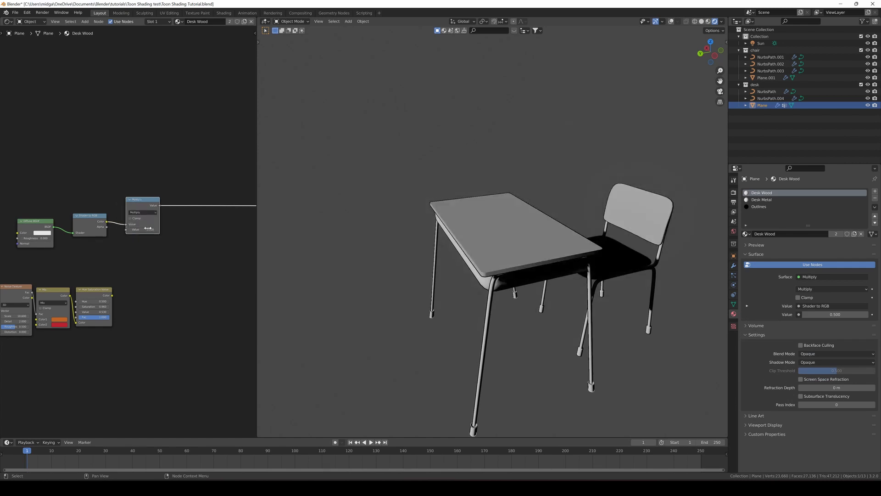
pyautogui.scroll(1, 133, 229)
pyautogui.click(146, 208)
pyautogui.click(197, 244)
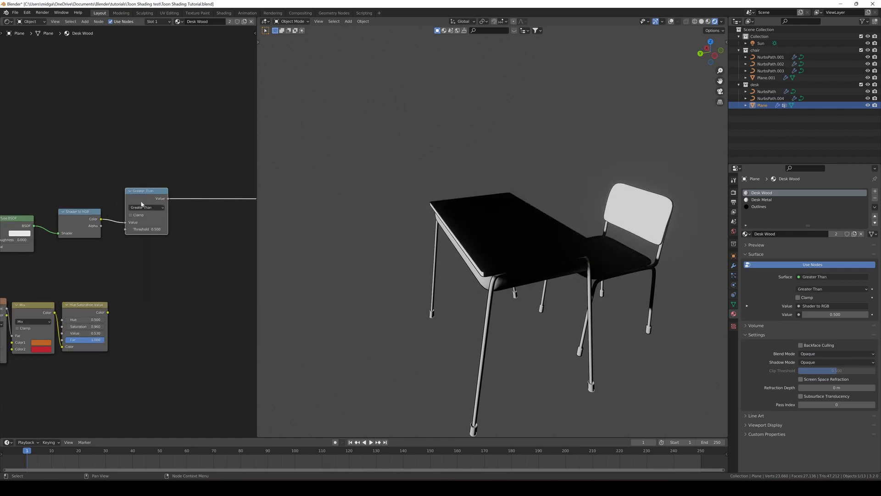
pyautogui.moveTo(138, 201); pyautogui.dragTo(129, 205)
# Lower the Greater Than node's Threshold to 0.020, checking the shadows from several angles, and save the file.
pyautogui.moveTo(452, 209); pyautogui.dragTo(483, 209, button='middle')
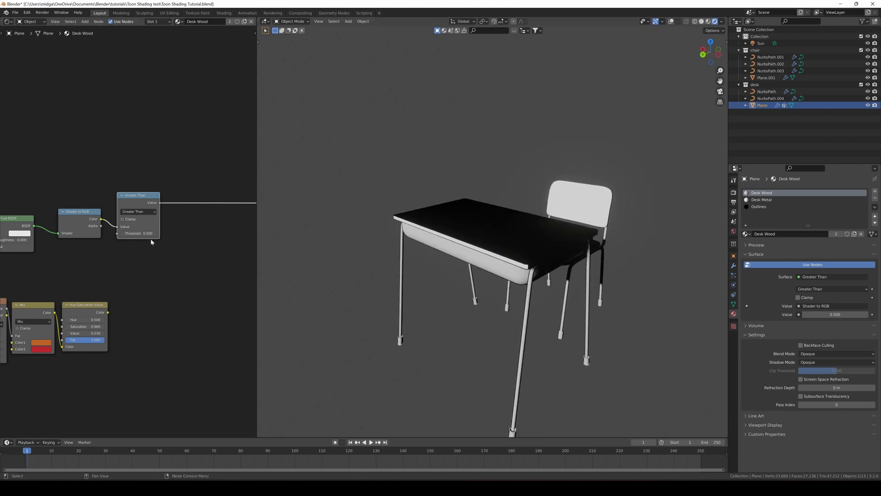
pyautogui.moveTo(148, 234)
pyautogui.keyDown('shift'); pyautogui.mouseDown()
pyautogui.moveTo(125, 234)
pyautogui.moveTo(142, 234)
pyautogui.mouseUp(); pyautogui.keyUp('shift')
pyautogui.moveTo(575, 199); pyautogui.dragTo(523, 222, button='middle')
pyautogui.hotkey('ctrl', 's')
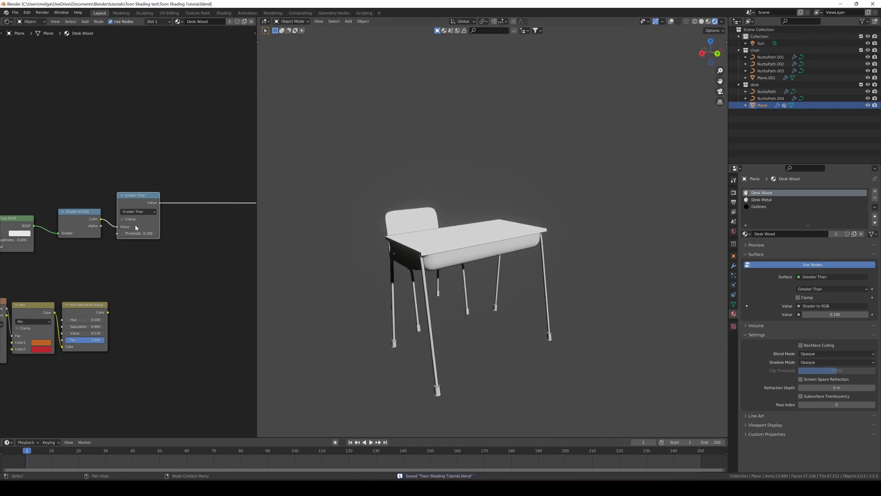
pyautogui.keyDown('shift'); pyautogui.moveTo(137, 233); pyautogui.dragTo(131, 234); pyautogui.keyUp('shift')
pyautogui.moveTo(480, 220); pyautogui.dragTo(406, 220, button='middle')
pyautogui.hotkey('ctrl', 's')
pyautogui.scroll(-1, 146, 233)
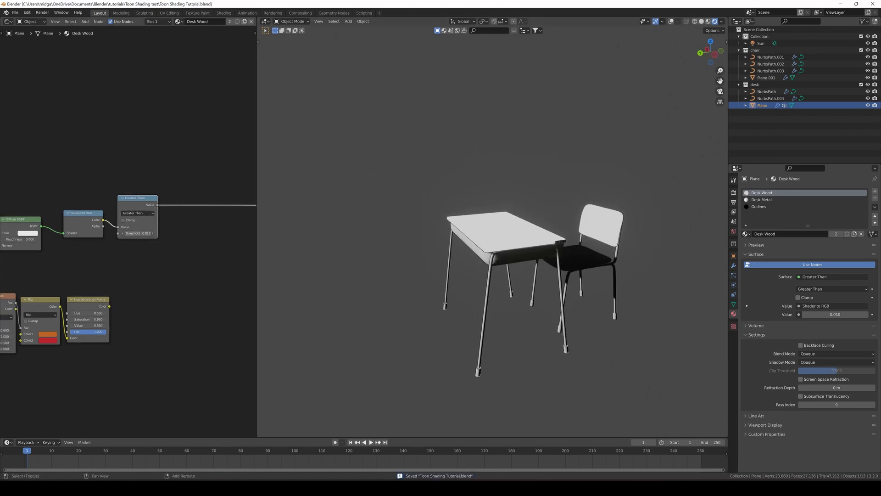
pyautogui.keyDown('shift'); pyautogui.moveTo(138, 234); pyautogui.dragTo(139, 233); pyautogui.keyUp('shift')
pyautogui.moveTo(420, 207); pyautogui.dragTo(440, 207, button='middle')
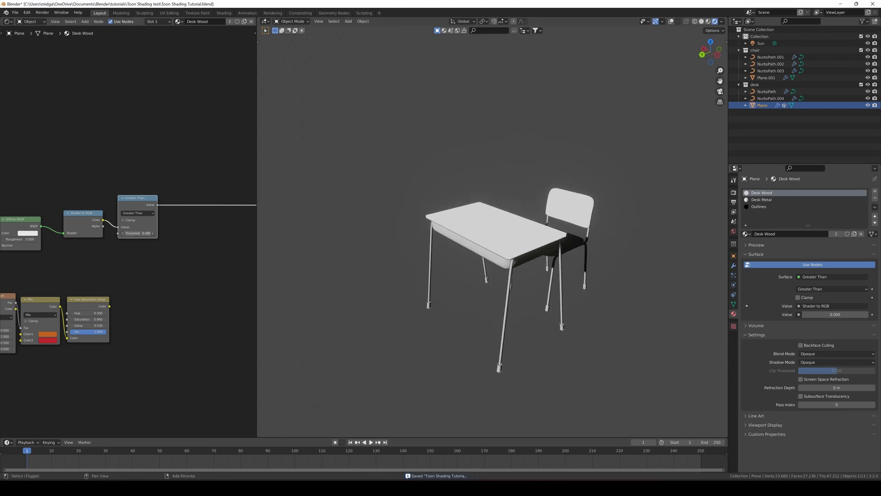
pyautogui.keyDown('shift'); pyautogui.moveTo(138, 233); pyautogui.dragTo(139, 233); pyautogui.keyUp('shift')
pyautogui.hotkey('ctrl', 's')
pyautogui.moveTo(439, 192); pyautogui.dragTo(511, 225, button='middle')
# Move the Diffuse BSDF, Shader to RGB and Greater Than nodes together so they sit above the wood texture nodes.
pyautogui.scroll(-2, 194, 181)
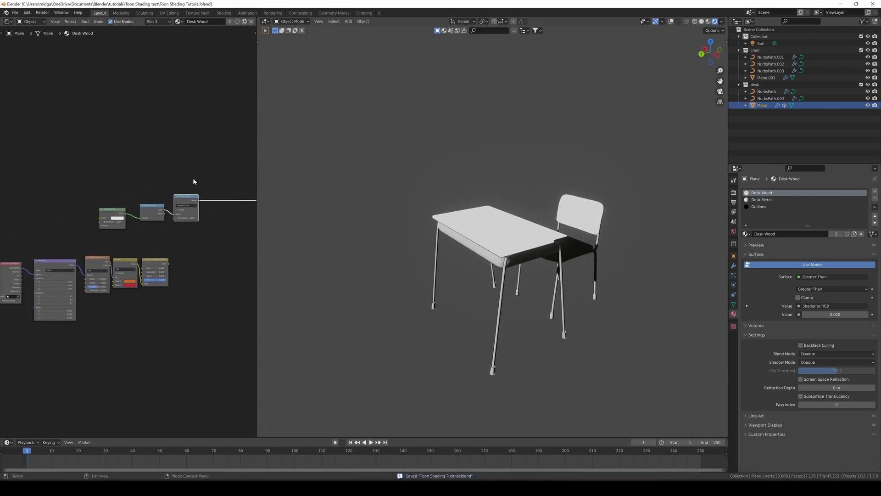
pyautogui.moveTo(196, 170); pyautogui.dragTo(65, 228)
pyautogui.press('g')
pyautogui.click(115, 195)
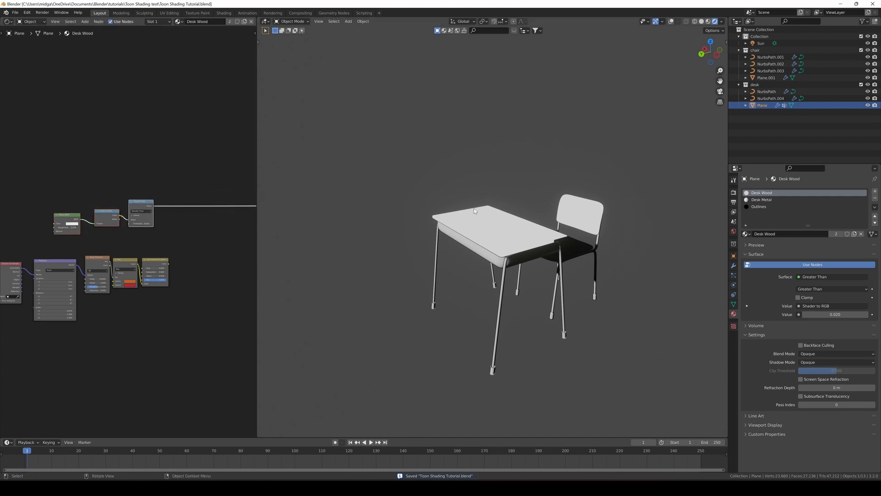
# Combine Hue Saturation Value as Color1 and Greater Than as Color2 in a new Mix node set to Multiply.
pyautogui.moveTo(474, 208); pyautogui.dragTo(465, 205, button='middle')
pyautogui.scroll(1, 464, 205)
pyautogui.moveTo(140, 227); pyautogui.dragTo(73, 202, button='middle')
pyautogui.scroll(3, 73, 202)
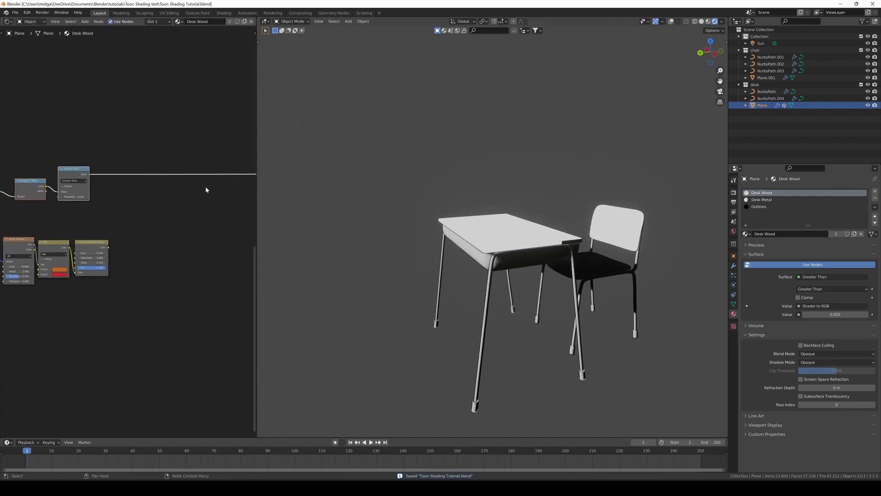
pyautogui.click(150, 231)
pyautogui.keyDown('ctrl'); pyautogui.keyDown('shift'); pyautogui.moveTo(107, 199); pyautogui.dragTo(106, 254, button='right'); pyautogui.keyUp('shift'); pyautogui.keyUp('ctrl')
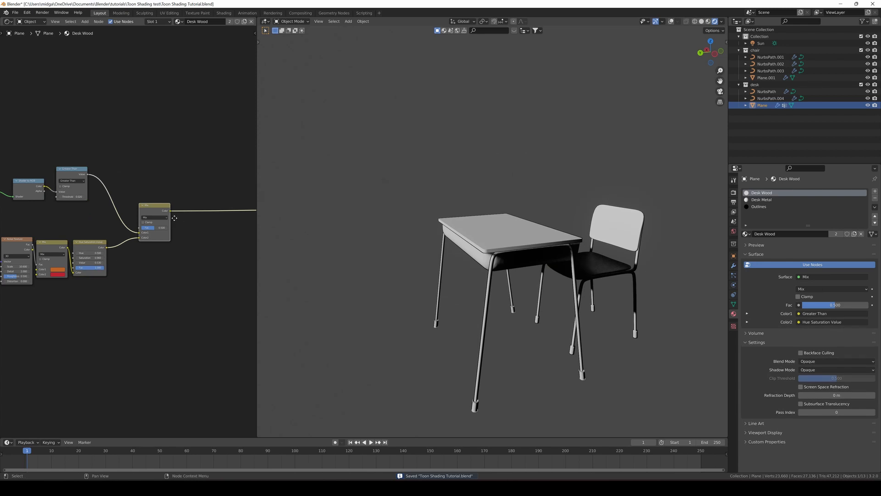
pyautogui.scroll(3, 195, 235)
pyautogui.hotkey('alt', 's')
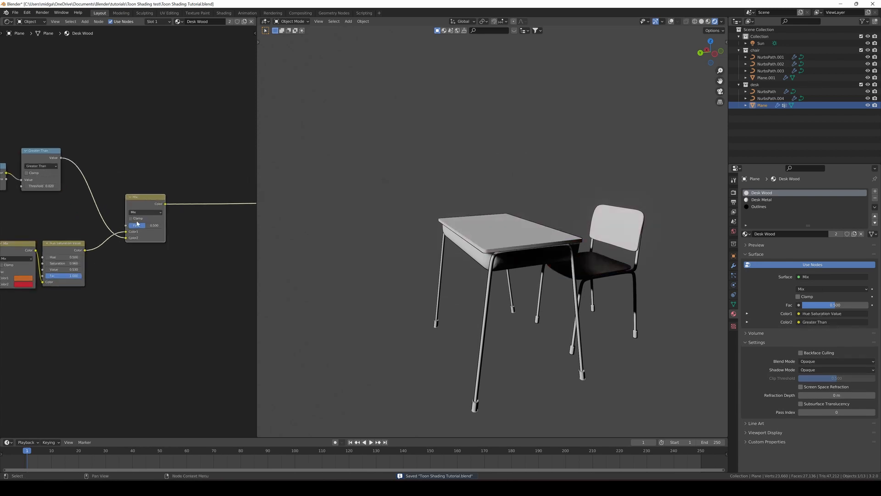
pyautogui.click(138, 212)
pyautogui.click(140, 234)
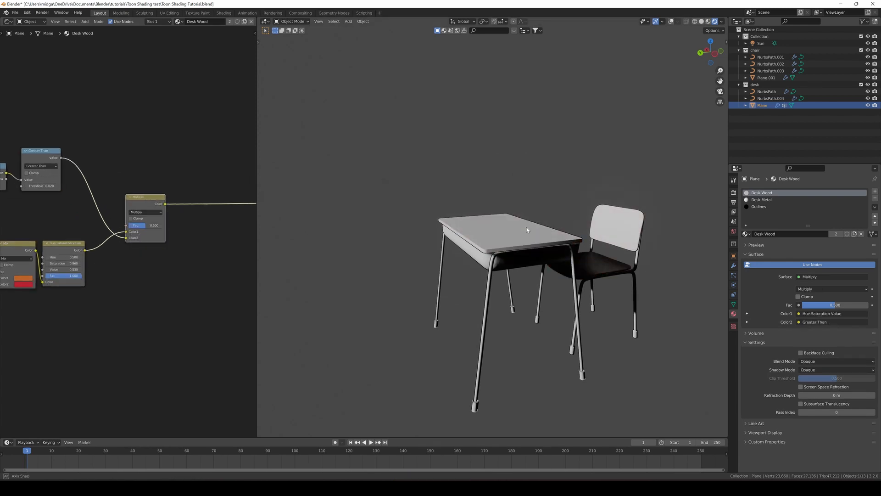
# Set the Multiply node's Fac to about 0.63 to adjust the shadow strength and save the file.
pyautogui.moveTo(482, 220); pyautogui.dragTo(450, 210, button='middle')
pyautogui.scroll(2, 510, 226)
pyautogui.scroll(-1, 451, 210)
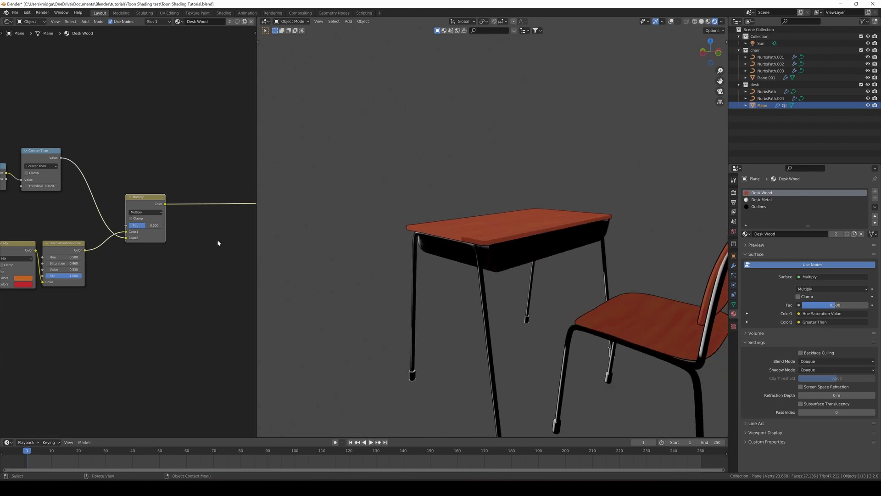
pyautogui.moveTo(149, 229); pyautogui.dragTo(155, 229)
pyautogui.moveTo(473, 207)
pyautogui.mouseDown(button='middle')
pyautogui.moveTo(448, 209)
pyautogui.moveTo(450, 218)
pyautogui.moveTo(424, 211)
pyautogui.moveTo(525, 210)
pyautogui.moveTo(551, 230)
pyautogui.moveTo(494, 235)
pyautogui.mouseUp(button='middle')
pyautogui.hotkey('ctrl', 's')
pyautogui.scroll(3, 551, 231)
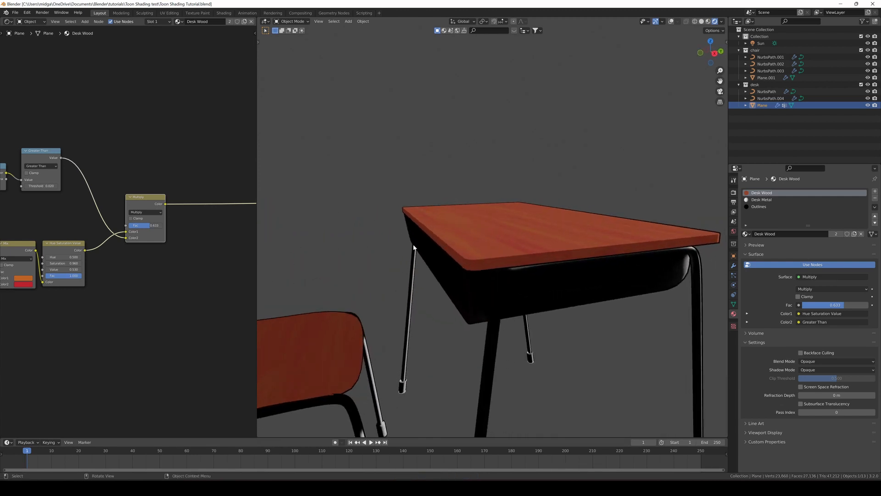
# Reconnect the Greater Than output from the Multiply node's Color2 input to its Fac input.
pyautogui.scroll(-1, 146, 207)
pyautogui.moveTo(147, 207); pyautogui.dragTo(161, 205, button='middle')
pyautogui.click(161, 204)
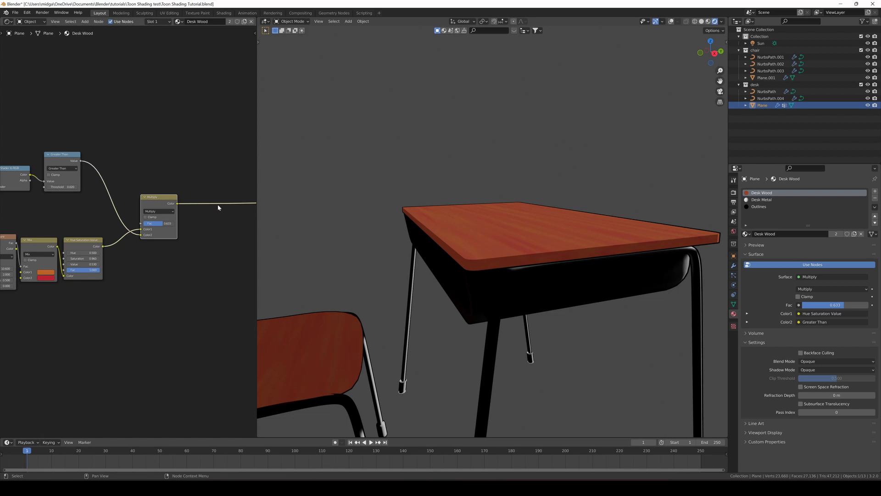
pyautogui.moveTo(452, 223); pyautogui.dragTo(443, 234, button='middle')
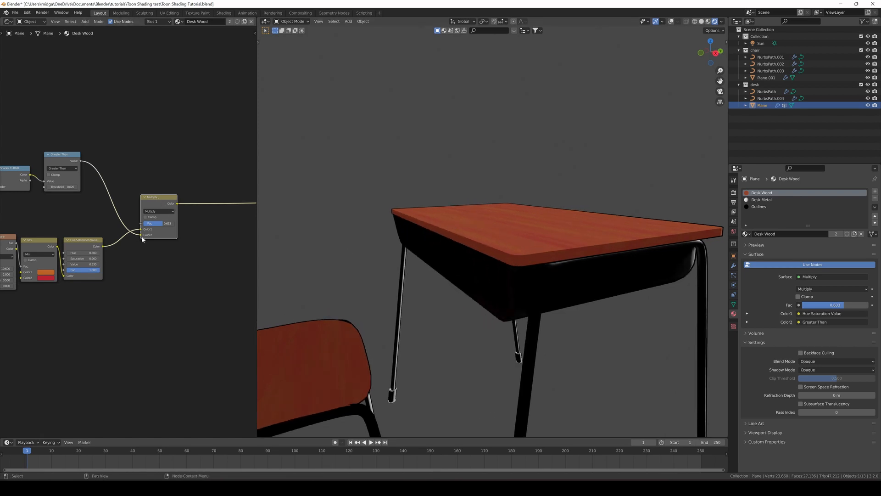
pyautogui.moveTo(141, 235)
pyautogui.mouseDown()
pyautogui.moveTo(128, 214)
pyautogui.moveTo(141, 224)
pyautogui.mouseUp()
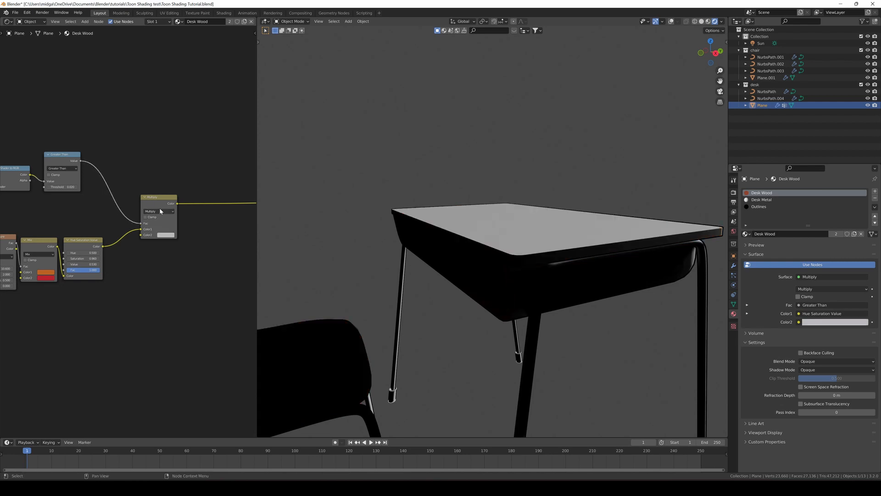
# Change the Multiply node's blend mode to Mix and move the node away from the wood texture nodes.
pyautogui.click(159, 211)
pyautogui.click(158, 206)
pyautogui.moveTo(156, 205); pyautogui.dragTo(132, 192, button='middle')
pyautogui.moveTo(139, 185); pyautogui.dragTo(186, 175)
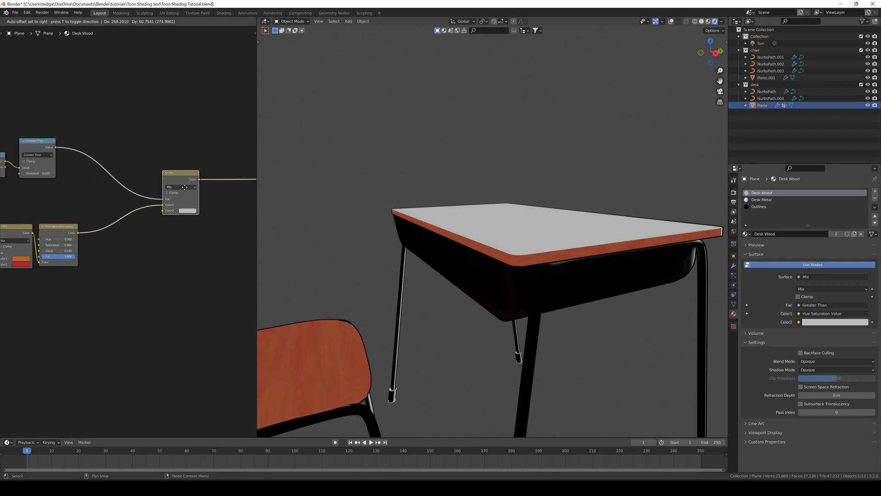
# Add a second Hue Saturation Value node, feed it from the existing one, and connect its output to the Mix node's Color2.
pyautogui.click(53, 234)
pyautogui.hotkey('shift', 'a')
pyautogui.moveTo(92, 252)
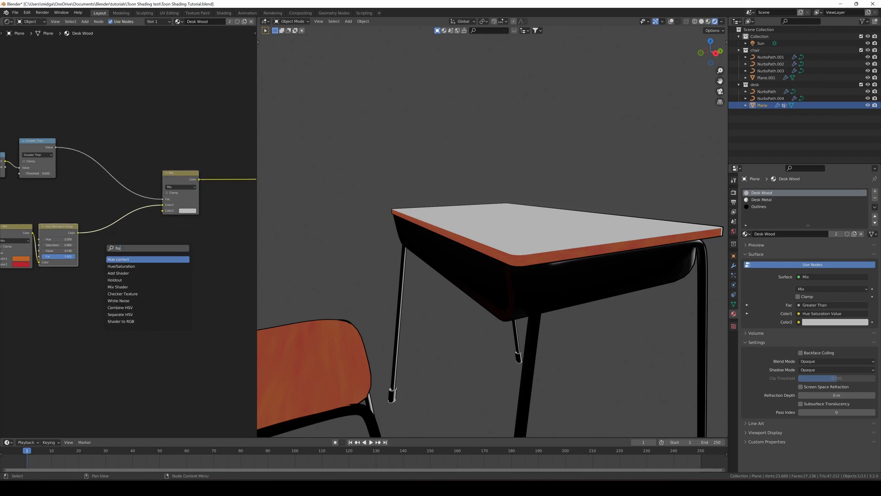
pyautogui.click(123, 258)
pyautogui.moveTo(79, 233); pyautogui.dragTo(115, 282)
pyautogui.moveTo(153, 252); pyautogui.dragTo(162, 210)
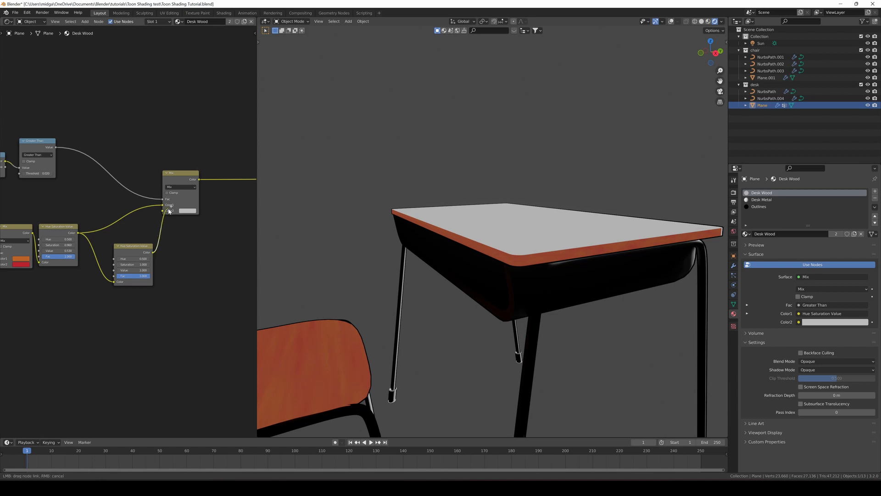
# Swap the Mix node's Color1 and Color2 inputs and place the second Hue Saturation Value node just below it.
pyautogui.moveTo(452, 191); pyautogui.dragTo(491, 176, button='middle')
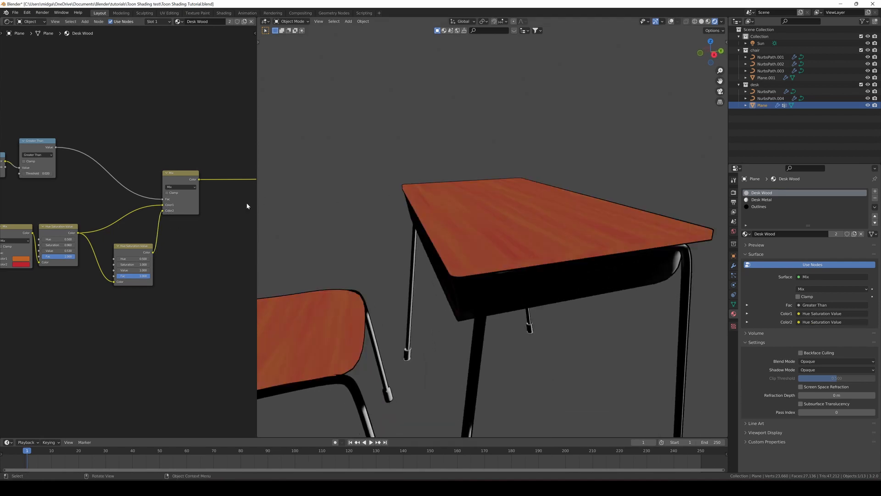
pyautogui.hotkey('alt', 's')
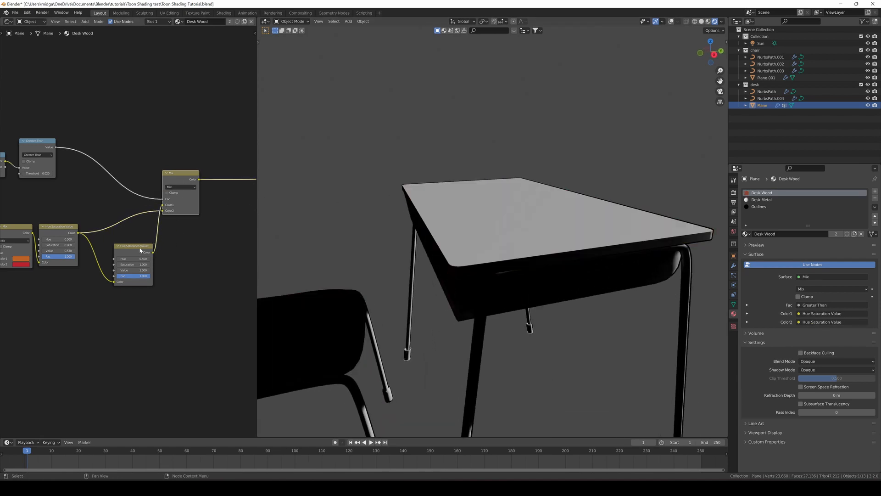
pyautogui.moveTo(139, 248); pyautogui.dragTo(172, 232)
pyautogui.moveTo(488, 175); pyautogui.dragTo(494, 169, button='middle')
pyautogui.scroll(2, 163, 243)
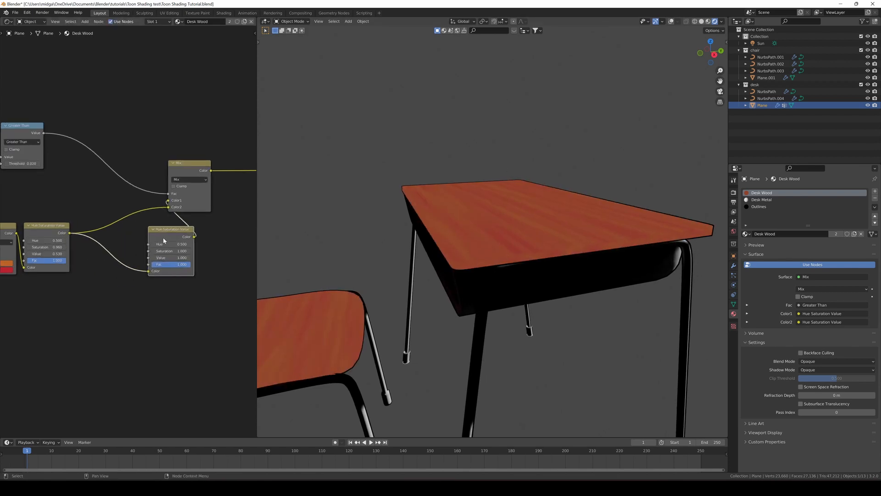
# Tune the shadow color on the second Hue Saturation Value node to Value 0.34, Hue 0.48 and Saturation 0.88.
pyautogui.moveTo(168, 254); pyautogui.dragTo(143, 255)
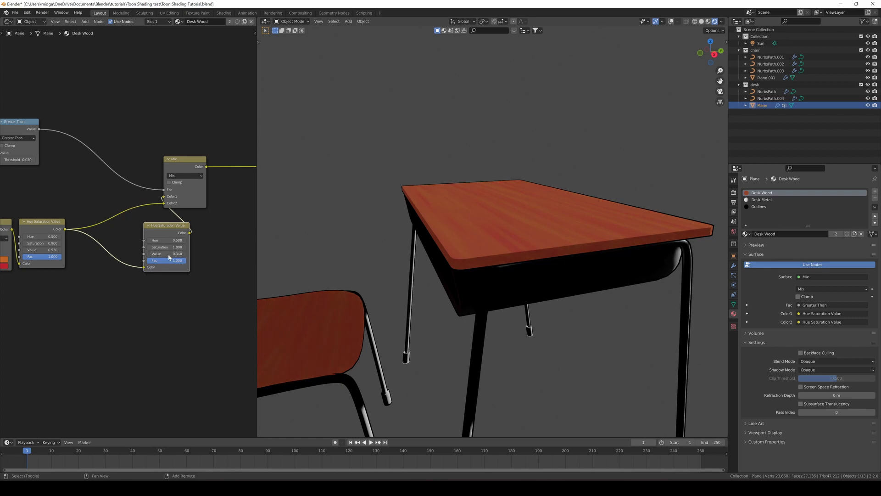
pyautogui.moveTo(448, 206); pyautogui.dragTo(474, 187, button='middle')
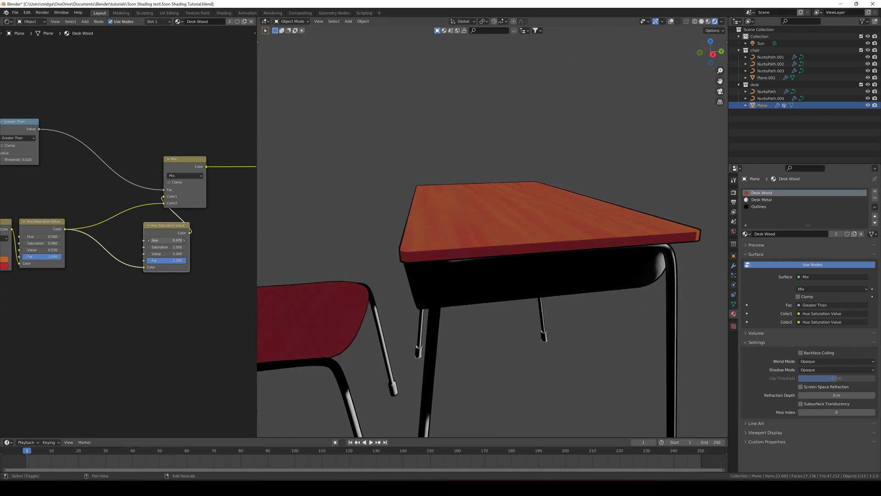
pyautogui.moveTo(165, 240); pyautogui.dragTo(165, 240)
pyautogui.moveTo(166, 247); pyautogui.dragTo(161, 247)
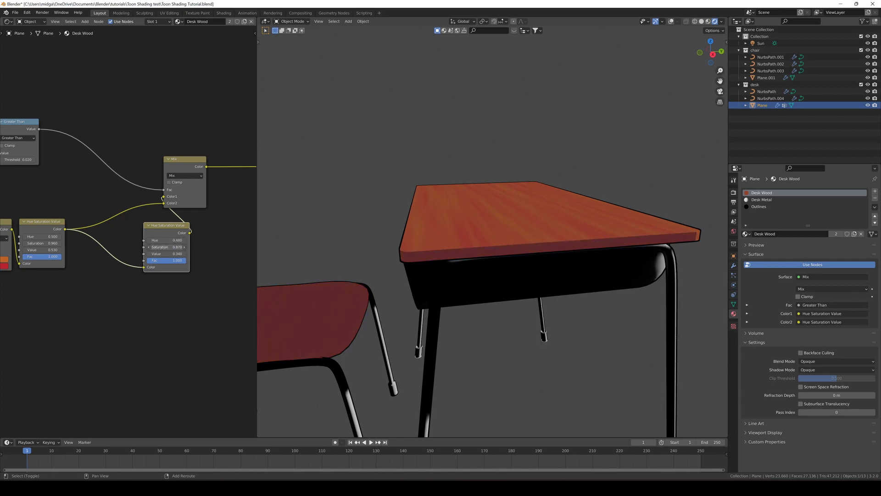
pyautogui.scroll(-3, 358, 234)
pyautogui.moveTo(357, 234); pyautogui.dragTo(533, 218, button='middle')
pyautogui.scroll(3, 533, 218)
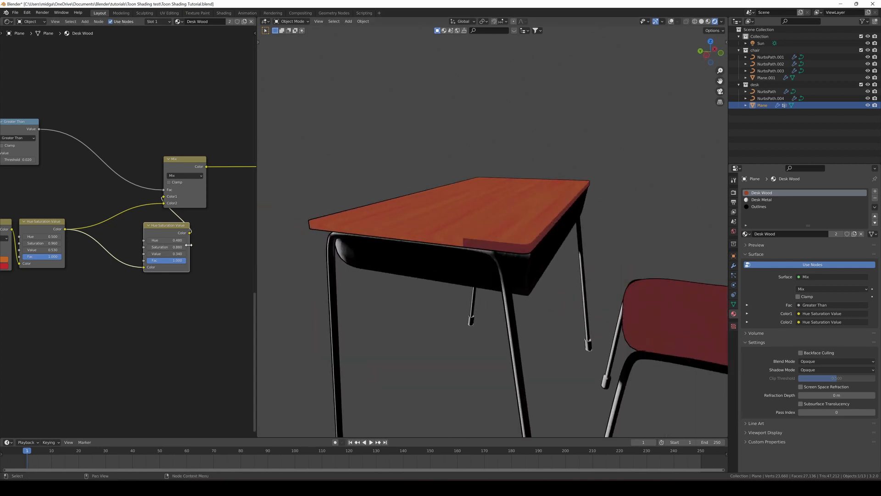
# Darken the shadow color by setting the second Hue Saturation Value node's Value to 0.23, and save the file.
pyautogui.moveTo(175, 254); pyautogui.dragTo(167, 253)
pyautogui.scroll(-4, 566, 211)
pyautogui.moveTo(565, 210); pyautogui.dragTo(601, 208, button='middle')
pyautogui.scroll(-1, 550, 235)
pyautogui.hotkey('ctrl', 's')
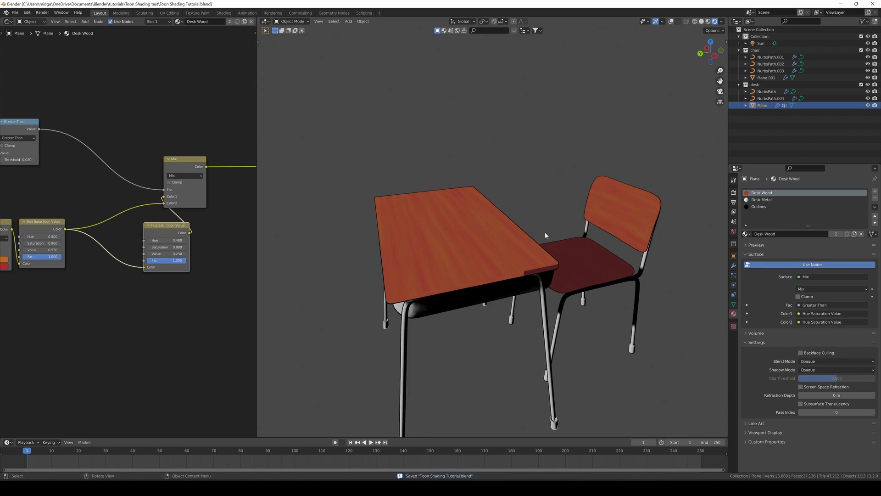
# Insert the DECOLOR node group into the link between the Mix node and the material output.
pyautogui.scroll(-2, 545, 237)
pyautogui.moveTo(177, 234); pyautogui.dragTo(147, 236)
pyautogui.moveTo(502, 195); pyautogui.dragTo(558, 192, button='middle')
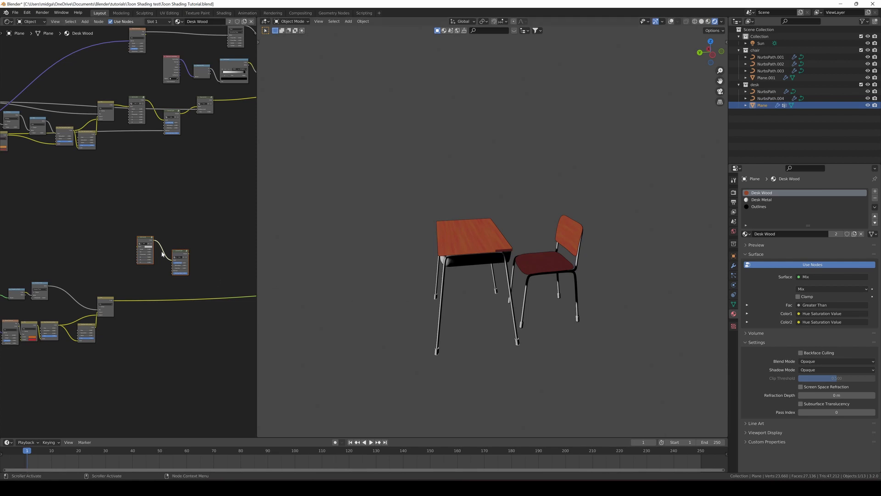
pyautogui.scroll(3, 150, 280)
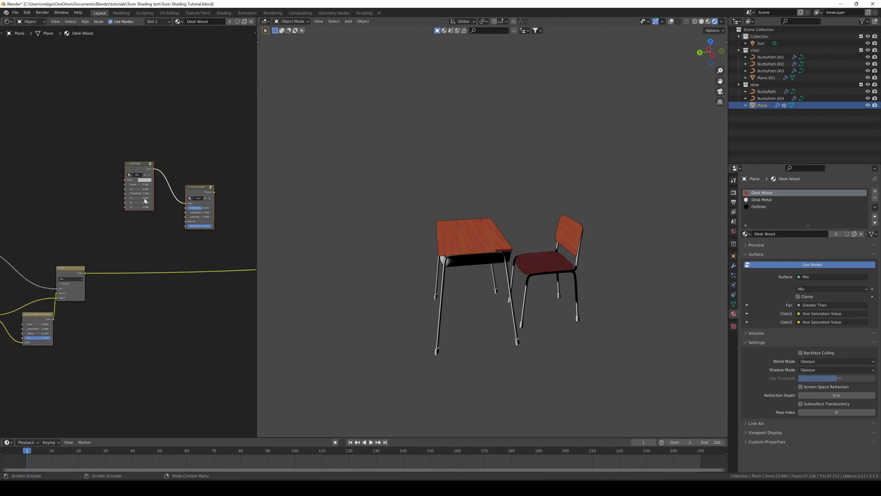
pyautogui.keyDown('alt'); pyautogui.moveTo(133, 175); pyautogui.dragTo(146, 273); pyautogui.keyUp('alt')
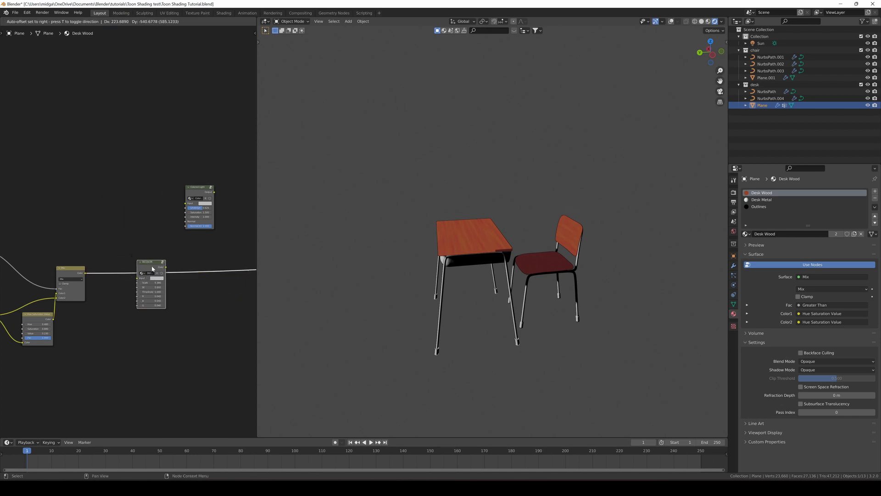
pyautogui.moveTo(527, 220); pyautogui.dragTo(480, 236, button='middle')
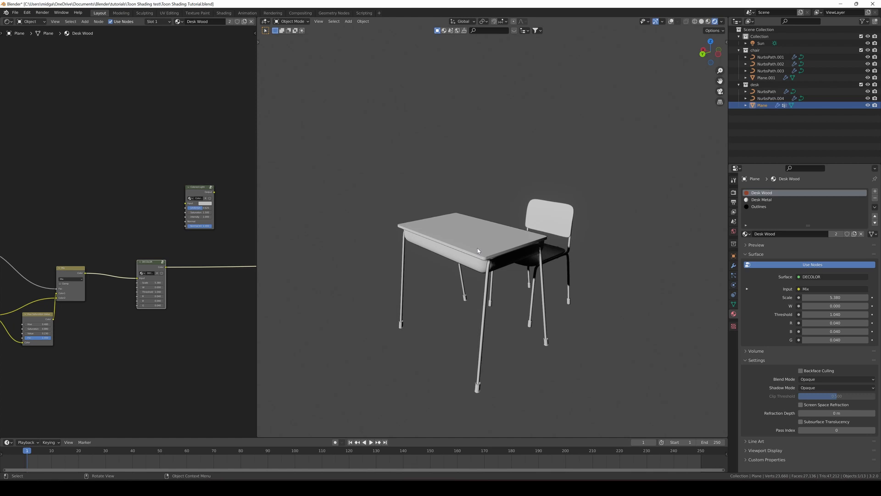
# Set the DECOLOR node's Threshold to 1.03, R and B to 0.01 and G to 0.03, and save the file.
pyautogui.moveTo(477, 249); pyautogui.dragTo(477, 270, button='middle')
pyautogui.moveTo(452, 232); pyautogui.dragTo(451, 264, button='middle')
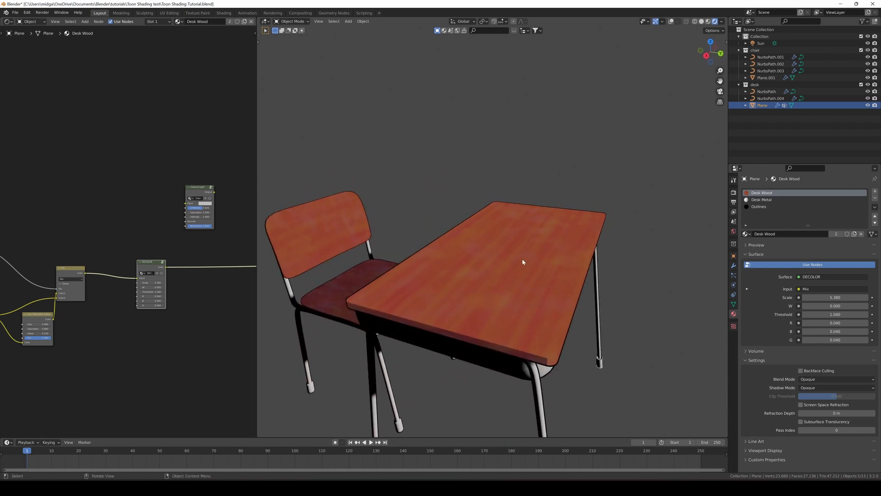
pyautogui.moveTo(521, 261); pyautogui.dragTo(465, 274, button='middle')
pyautogui.scroll(2, 177, 295)
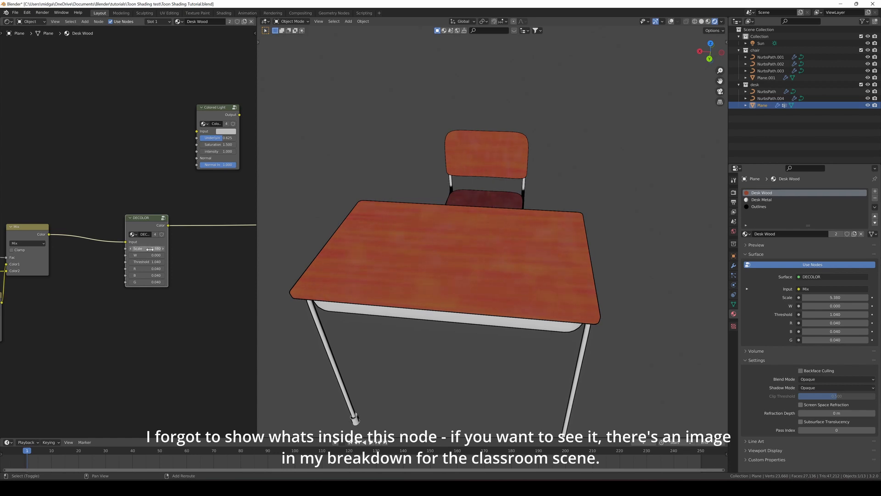
pyautogui.moveTo(149, 255)
pyautogui.mouseDown()
pyautogui.moveTo(136, 255)
pyautogui.moveTo(149, 254)
pyautogui.moveTo(142, 263)
pyautogui.mouseUp()
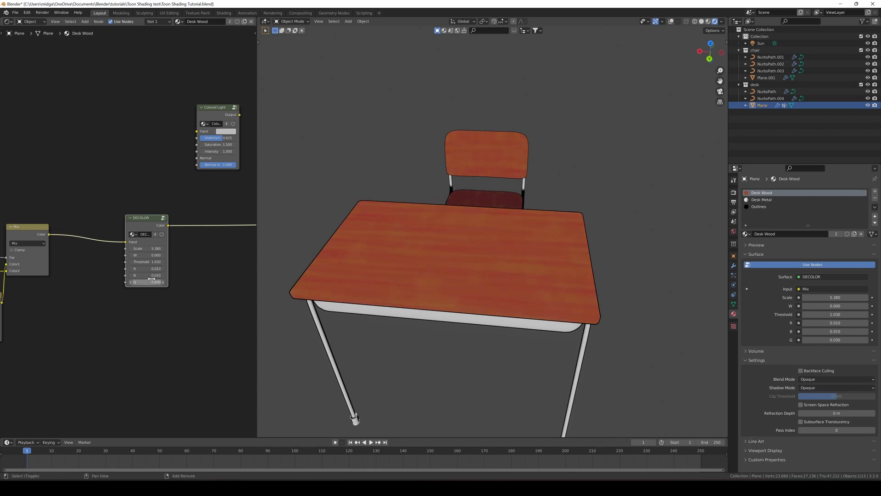
pyautogui.moveTo(532, 225)
pyautogui.mouseDown(button='middle')
pyautogui.moveTo(474, 208)
pyautogui.moveTo(488, 196)
pyautogui.mouseUp(button='middle')
pyautogui.hotkey('ctrl', 's')
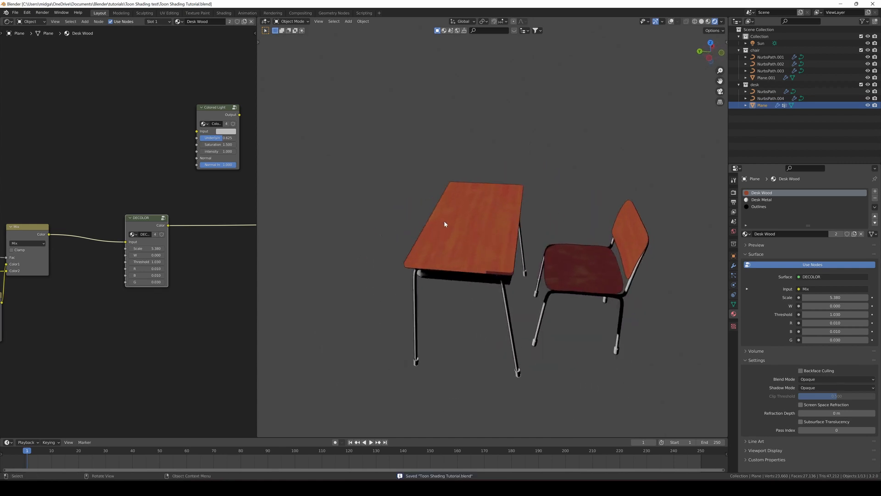
# Set the DECOLOR node's G value to 0.01 and save the file.
pyautogui.scroll(3, 444, 223)
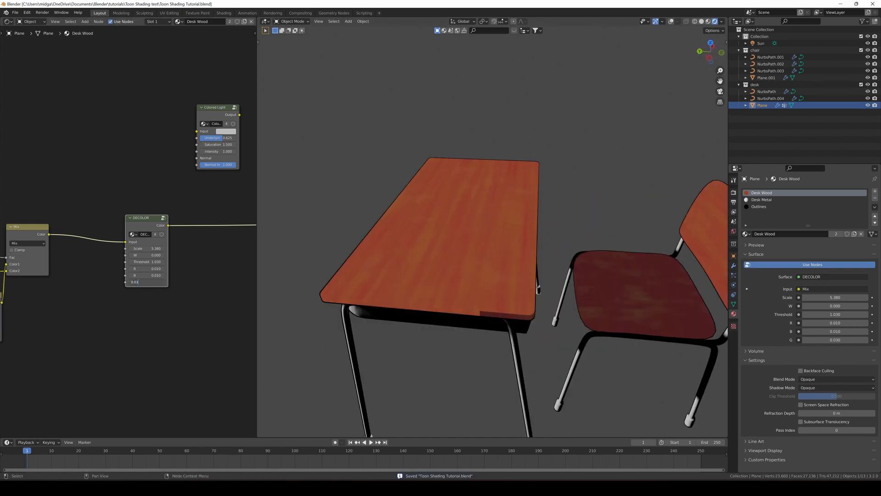
pyautogui.press('BackSpace')
pyautogui.write('1')
pyautogui.press('Return')
pyautogui.scroll(-3, 375, 185)
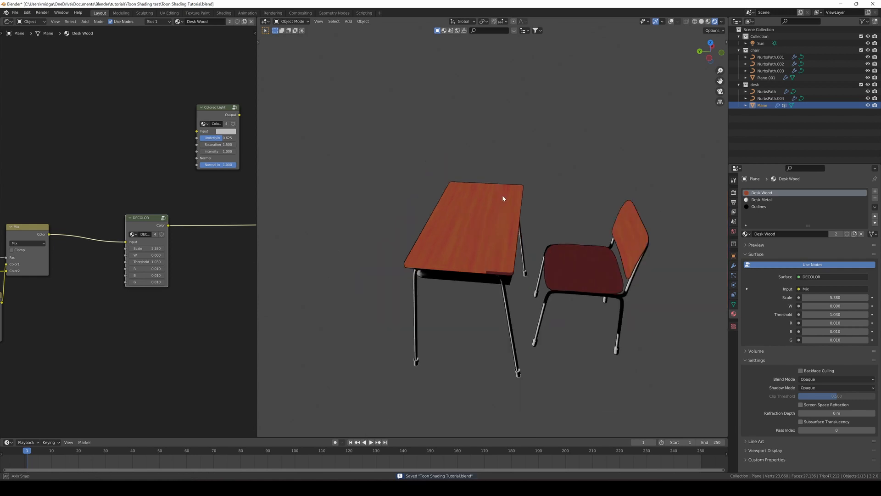
pyautogui.moveTo(502, 194); pyautogui.dragTo(364, 278, button='middle')
pyautogui.hotkey('ctrl', 's')
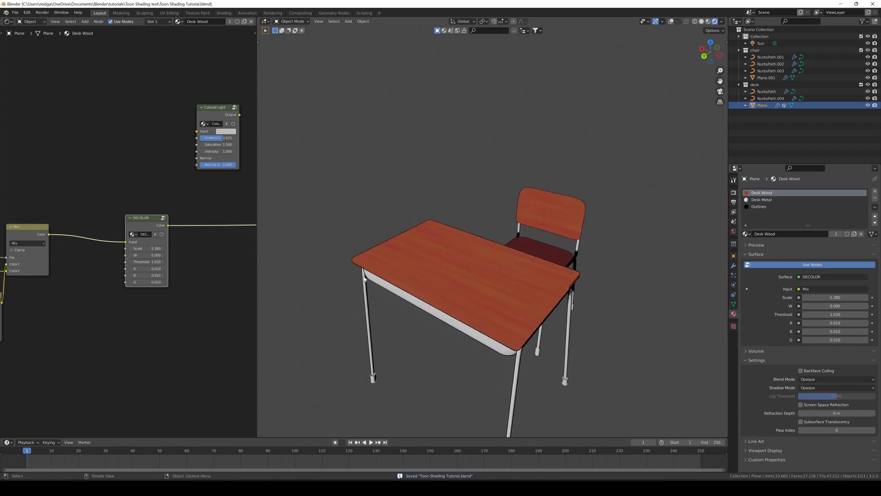
# Mute and unmute the DECOLOR node repeatedly to compare the wood's color variation with and without it.
pyautogui.press('m')
pyautogui.press('m')
pyautogui.press('m')
pyautogui.press('m')
pyautogui.press('m')
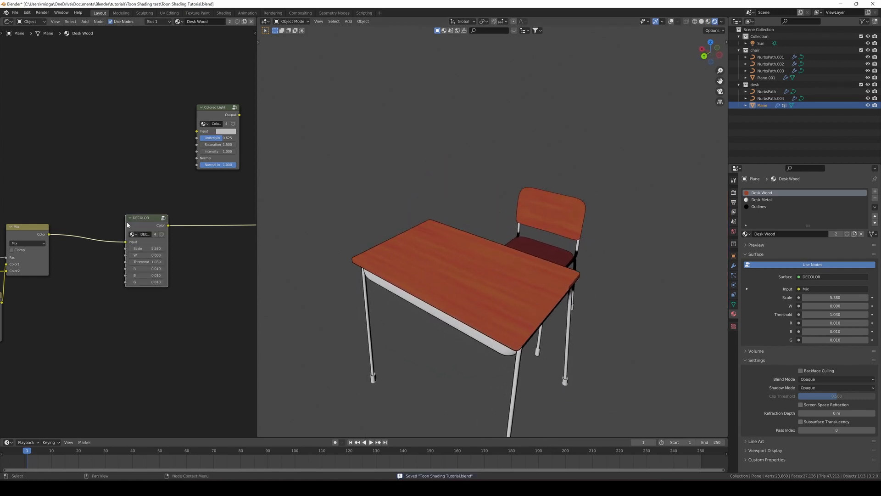
pyautogui.press('m')
pyautogui.moveTo(459, 229); pyautogui.dragTo(511, 222, button='middle')
pyautogui.scroll(-2, 133, 227)
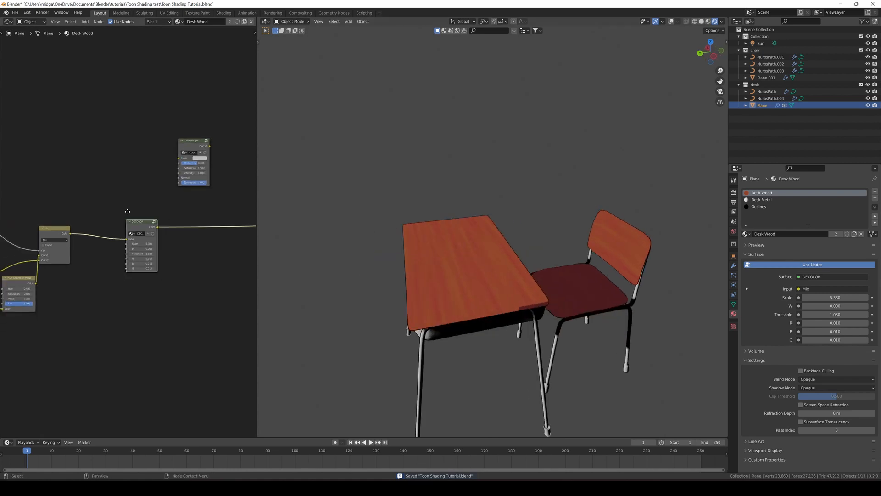
# Save the file, move the DECOLOR node closer to the Mix node, and place the Colored Light group directly above it.
pyautogui.hotkey('ctrl', 's')
pyautogui.moveTo(136, 221); pyautogui.dragTo(100, 219)
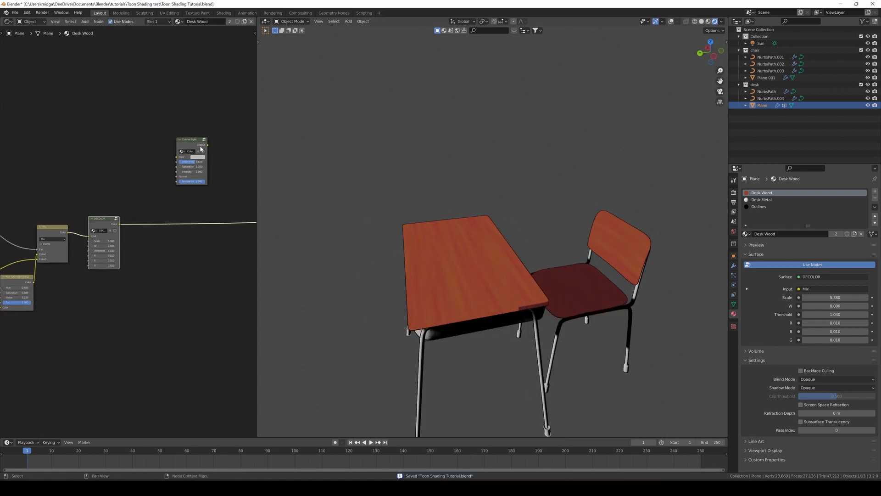
pyautogui.moveTo(204, 138); pyautogui.dragTo(117, 133)
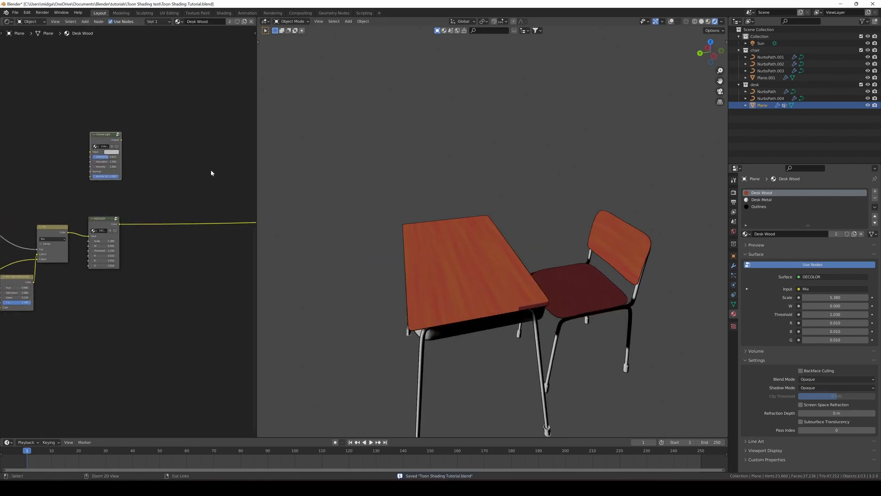
# Rotate the Sun light to change where shadows fall on the desk and chair, and reselect the desk.
pyautogui.moveTo(509, 216); pyautogui.dragTo(479, 210, button='middle')
pyautogui.click(760, 43)
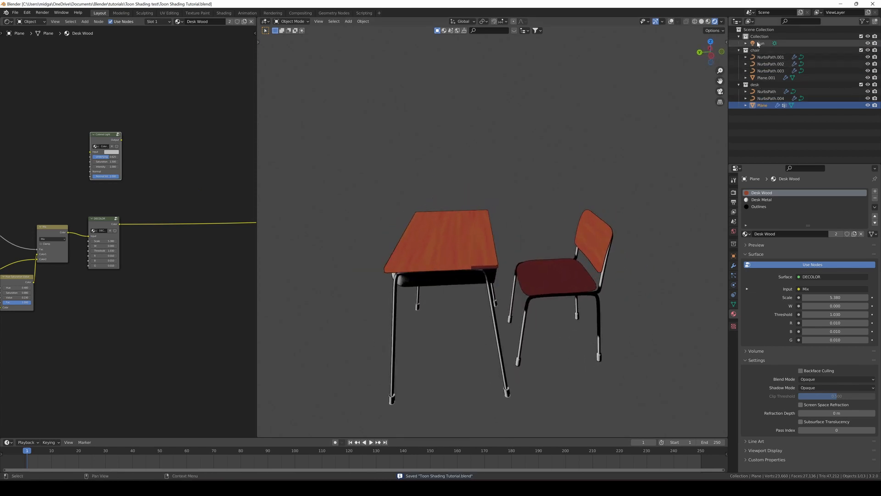
pyautogui.scroll(-3, 500, 176)
pyautogui.press('r')
pyautogui.moveTo(499, 176); pyautogui.dragTo(507, 239, button='middle')
pyautogui.click(505, 217)
pyautogui.scroll(2, 503, 216)
pyautogui.click(490, 268)
pyautogui.scroll(2, 507, 213)
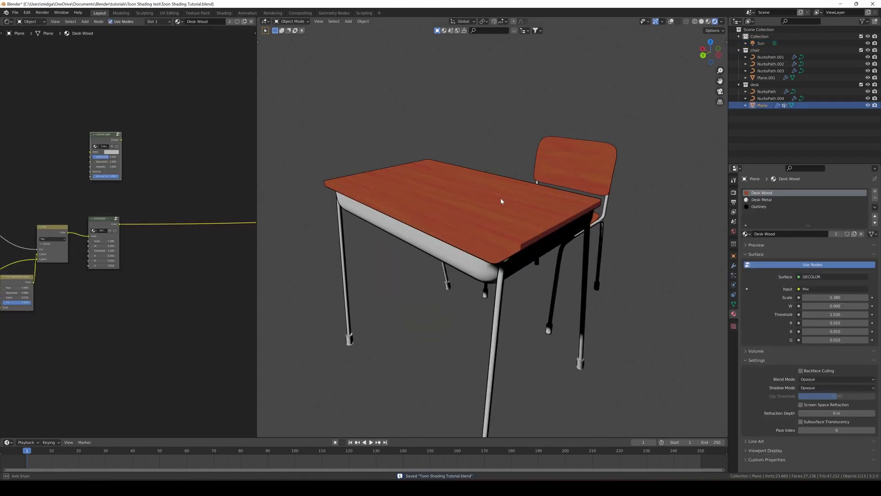
pyautogui.moveTo(500, 198); pyautogui.dragTo(475, 211, button='middle')
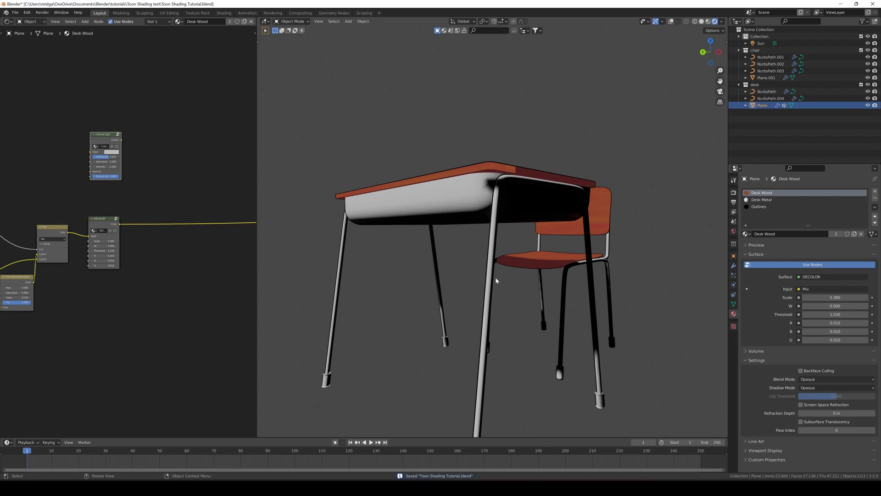
# Switch to the Desk Metal material and delete its Principled BSDF node.
pyautogui.click(774, 201)
pyautogui.scroll(-1, 503, 192)
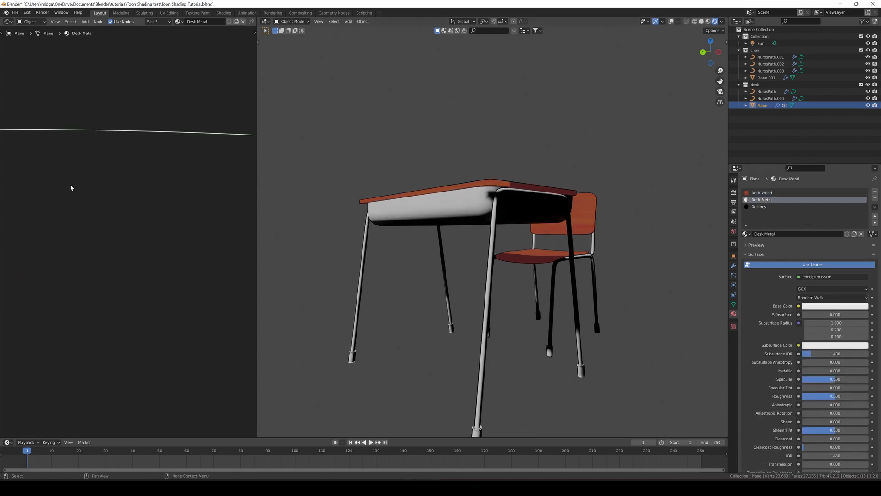
pyautogui.scroll(-4, 71, 187)
pyautogui.moveTo(72, 189); pyautogui.dragTo(149, 305, button='middle')
pyautogui.scroll(1, 148, 305)
pyautogui.moveTo(139, 255); pyautogui.dragTo(116, 175, button='middle')
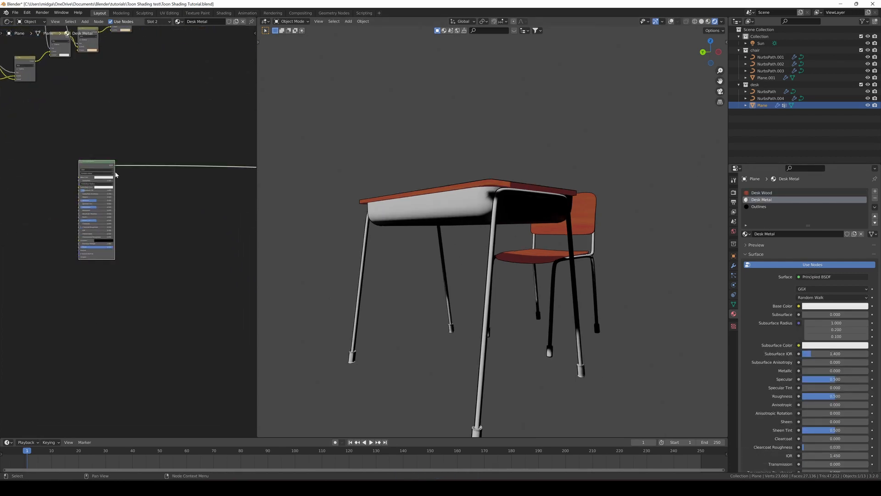
pyautogui.press('x')
pyautogui.moveTo(507, 221); pyautogui.dragTo(487, 211, button='middle')
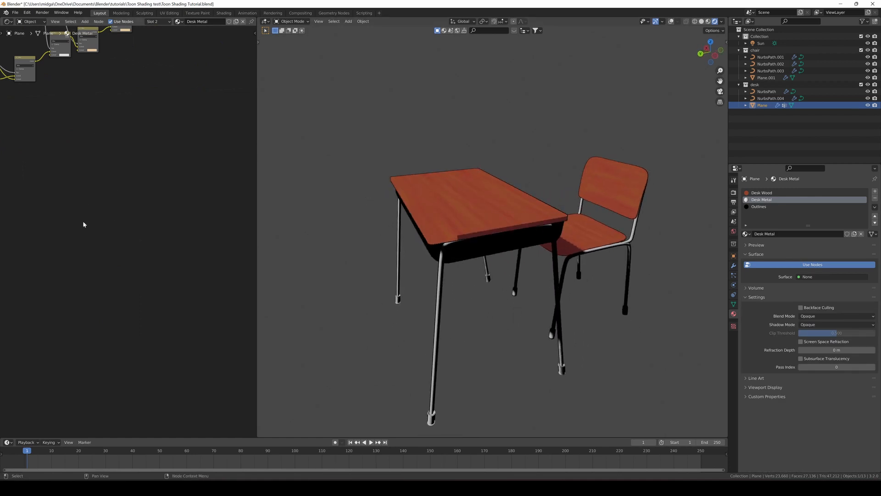
# Copy the toon-shaded wood node chain, including DECOLOR, from the Desk Wood material and paste it into Desk Metal.
pyautogui.scroll(-2, 92, 223)
pyautogui.click(762, 192)
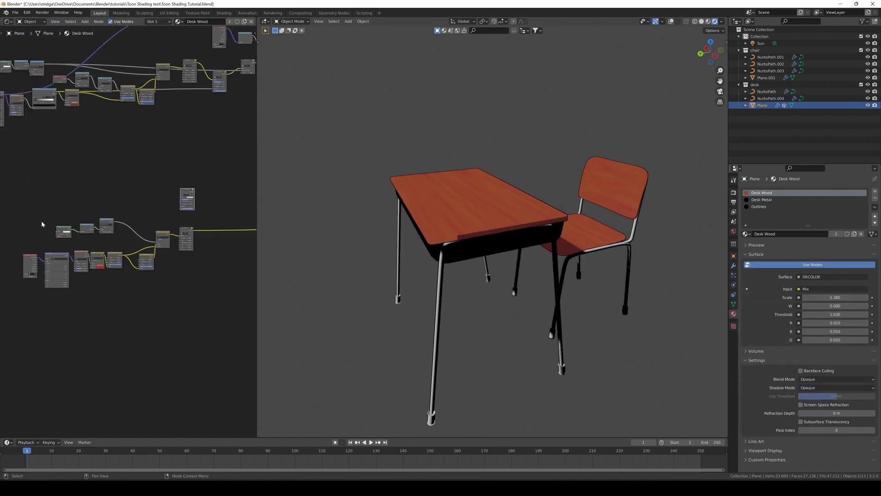
pyautogui.moveTo(34, 206); pyautogui.dragTo(175, 308)
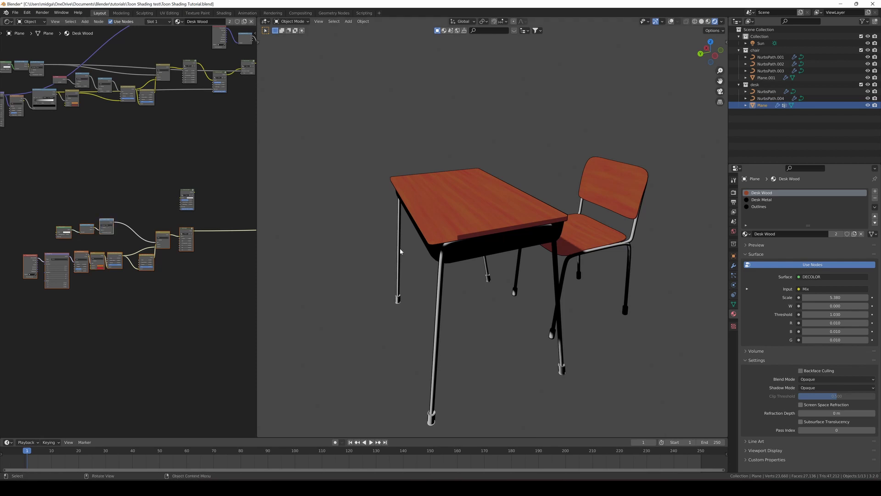
pyautogui.click(755, 199)
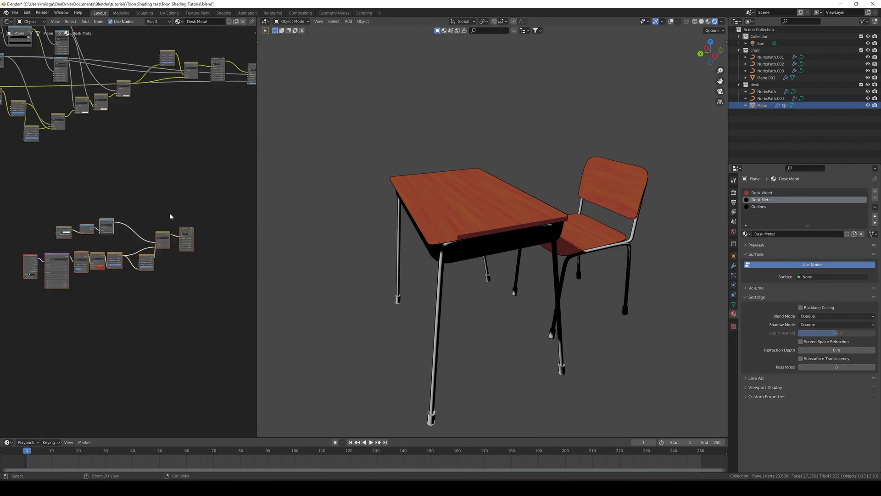
# Preview the DECOLOR node's output on the metal faces beneath the desktop and save the file.
pyautogui.keyDown('ctrl'); pyautogui.keyDown('shift'); pyautogui.click(191, 233); pyautogui.keyUp('shift'); pyautogui.keyUp('ctrl')
pyautogui.moveTo(504, 231); pyautogui.dragTo(536, 205, button='middle')
pyautogui.keyDown('ctrl'); pyautogui.moveTo(536, 205); pyautogui.dragTo(526, 236, button='middle'); pyautogui.keyUp('ctrl')
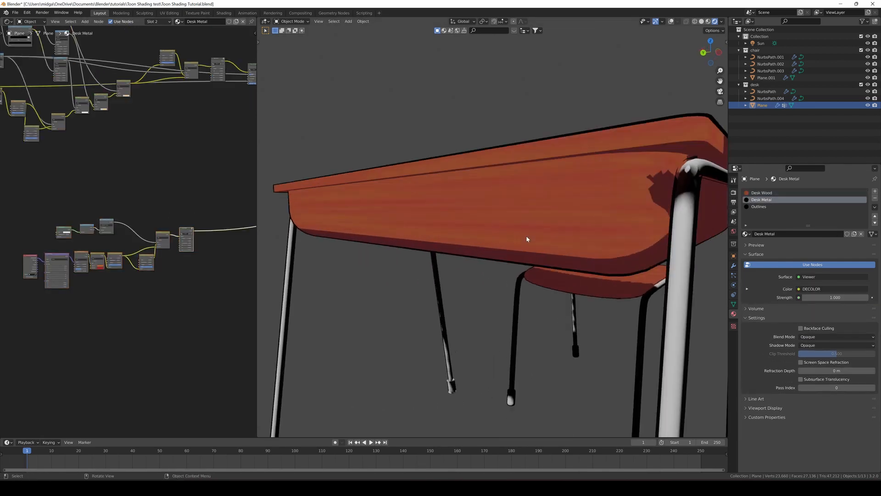
pyautogui.scroll(3, 162, 236)
pyautogui.scroll(2, 91, 215)
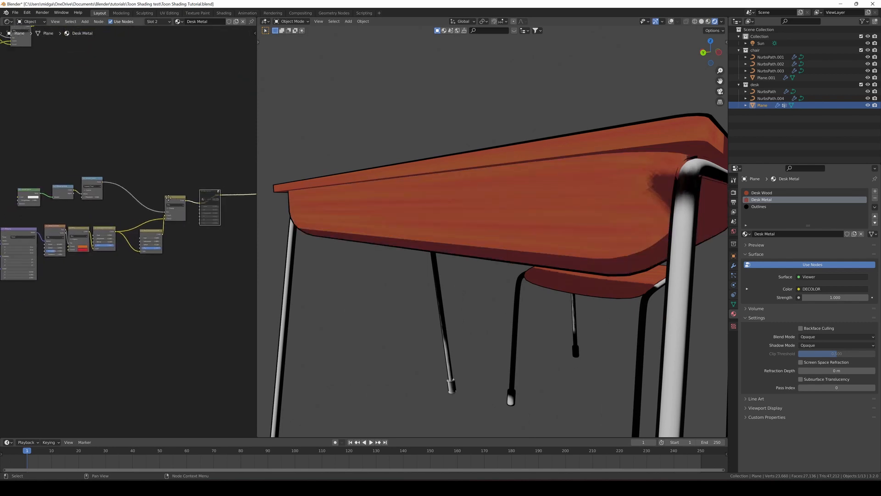
pyautogui.moveTo(91, 216); pyautogui.dragTo(138, 210, button='middle')
pyautogui.hotkey('ctrl', 's')
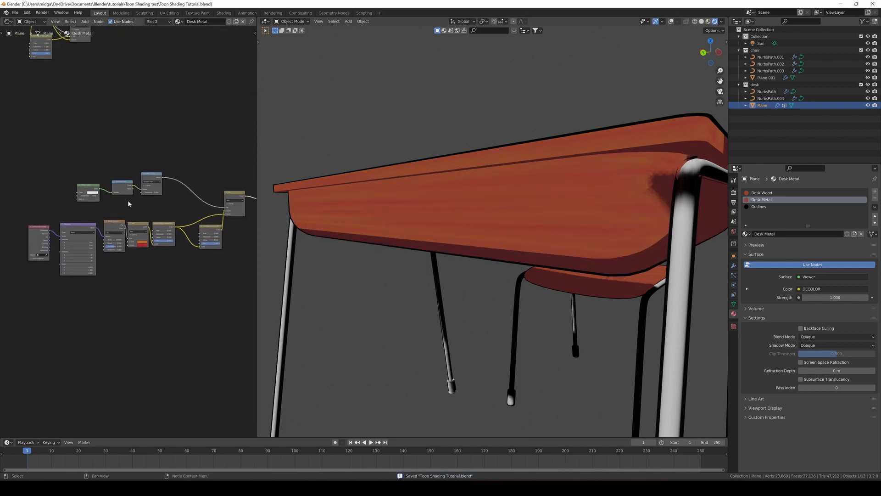
# Set the Mapping node's scale to 1.000 on all axes and feed its vector from the Object texture coordinates.
pyautogui.scroll(2, 99, 280)
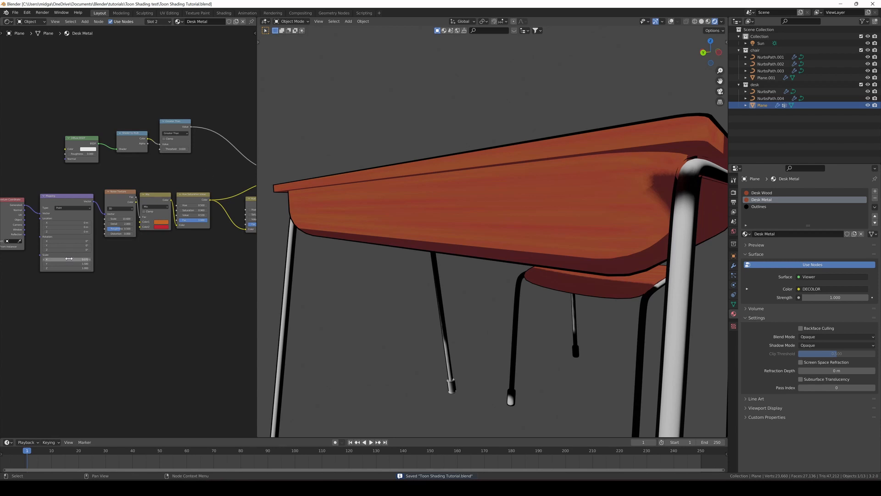
pyautogui.write('0')
pyautogui.press('Return')
pyautogui.moveTo(121, 247)
pyautogui.mouseDown(button='middle')
pyautogui.moveTo(100, 250)
pyautogui.moveTo(121, 234)
pyautogui.mouseUp(button='middle')
pyautogui.scroll(4, 110, 231)
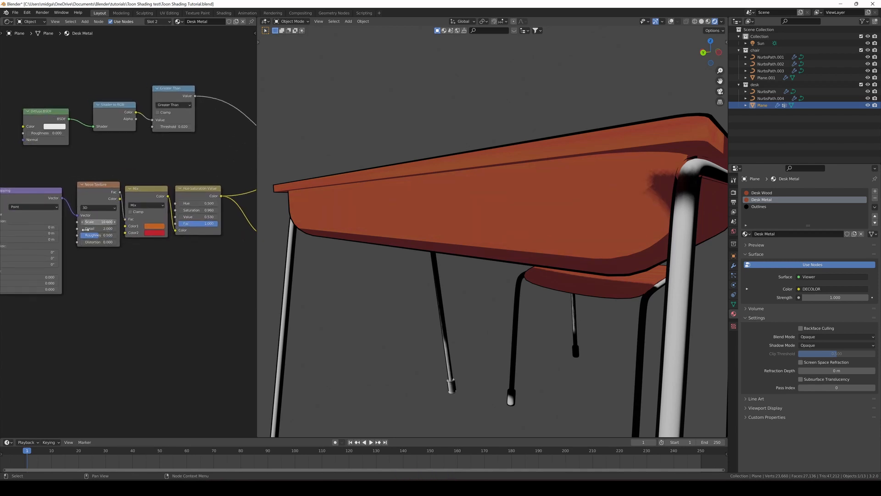
pyautogui.moveTo(64, 240); pyautogui.dragTo(101, 235, button='middle')
pyautogui.moveTo(70, 270); pyautogui.dragTo(70, 284)
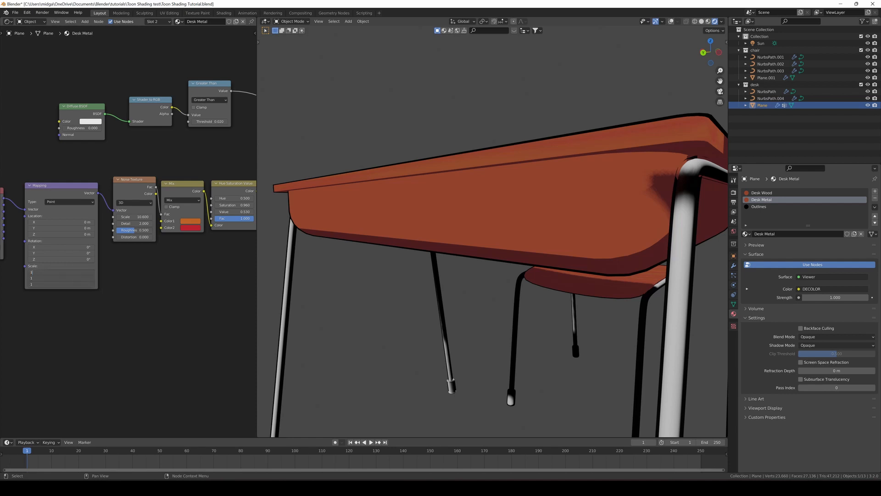
pyautogui.moveTo(135, 217); pyautogui.dragTo(138, 217)
pyautogui.moveTo(54, 219); pyautogui.dragTo(120, 204, button='middle')
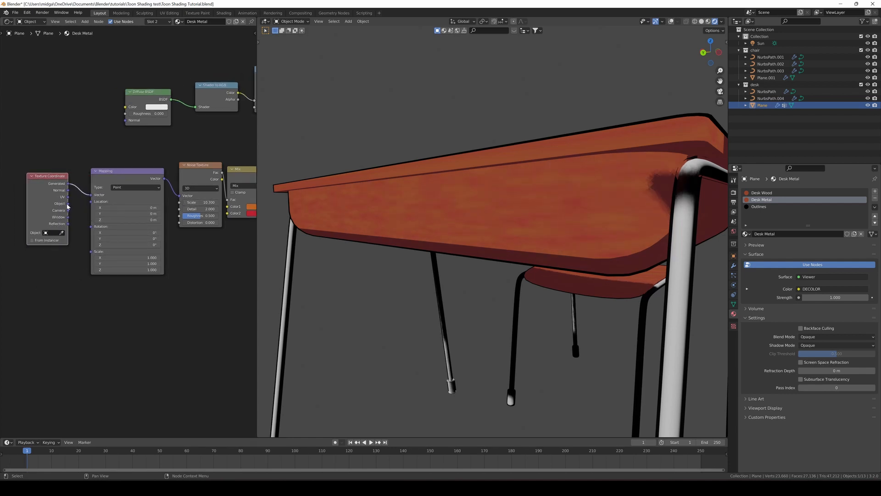
pyautogui.moveTo(69, 204); pyautogui.dragTo(90, 195)
# Set the Noise Texture scale to 6.790 and save the file.
pyautogui.scroll(-3, 482, 220)
pyautogui.moveTo(447, 218); pyautogui.dragTo(472, 216, button='middle')
pyautogui.moveTo(195, 220); pyautogui.dragTo(154, 223, button='middle')
pyautogui.moveTo(161, 205); pyautogui.dragTo(155, 204)
pyautogui.moveTo(155, 205); pyautogui.dragTo(103, 217, button='middle')
pyautogui.hotkey('ctrl', 's')
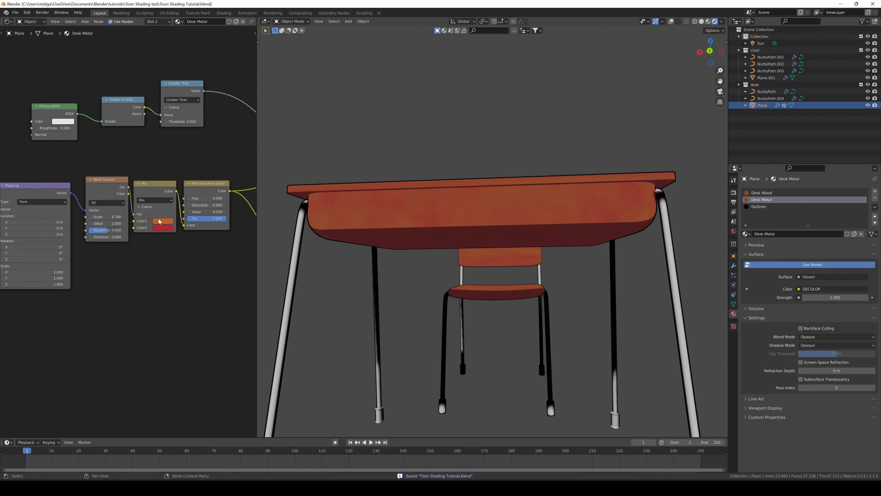
# Recolor the noise-driven Mix node with a pale grey Color1 and a darker bluish-grey Color2, and save the file.
pyautogui.click(164, 221)
pyautogui.moveTo(175, 168); pyautogui.dragTo(181, 154)
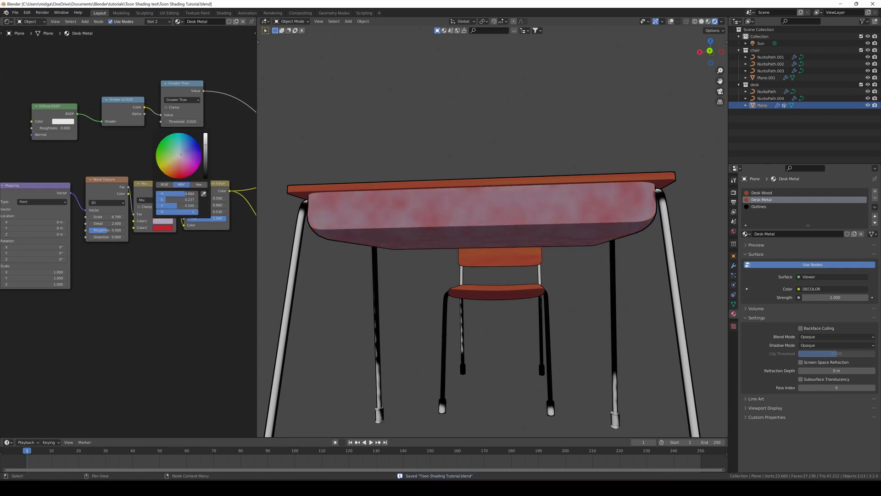
pyautogui.click(163, 227)
pyautogui.click(180, 159)
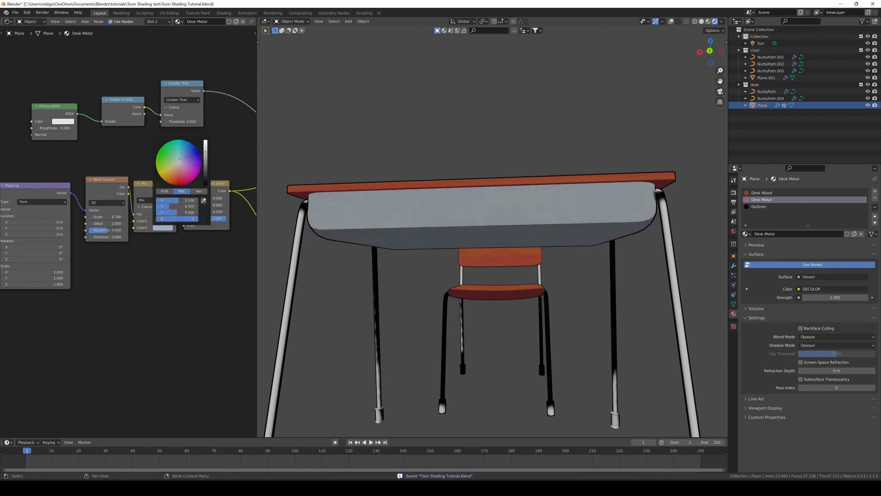
pyautogui.moveTo(178, 159); pyautogui.dragTo(206, 157)
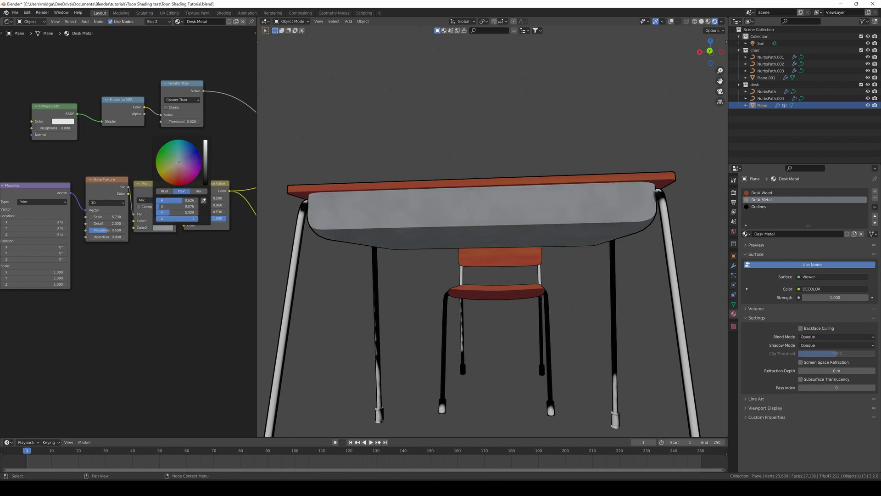
pyautogui.moveTo(477, 223); pyautogui.dragTo(476, 200, button='middle')
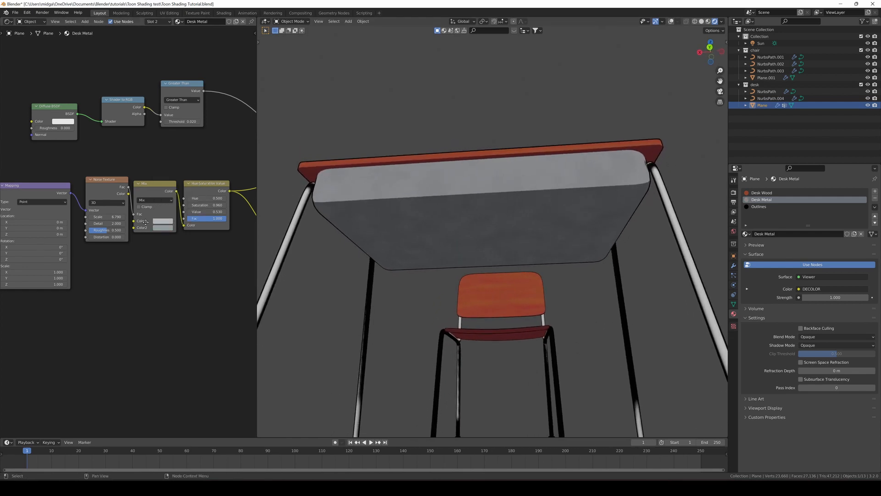
pyautogui.moveTo(205, 203); pyautogui.dragTo(65, 227, button='middle')
pyautogui.hotkey('ctrl', 's')
# Adjust the shadow Hue Saturation Value node's hue, set saturation to 1.770 and value to 0.120, and save the file.
pyautogui.moveTo(161, 219); pyautogui.dragTo(164, 240, button='middle')
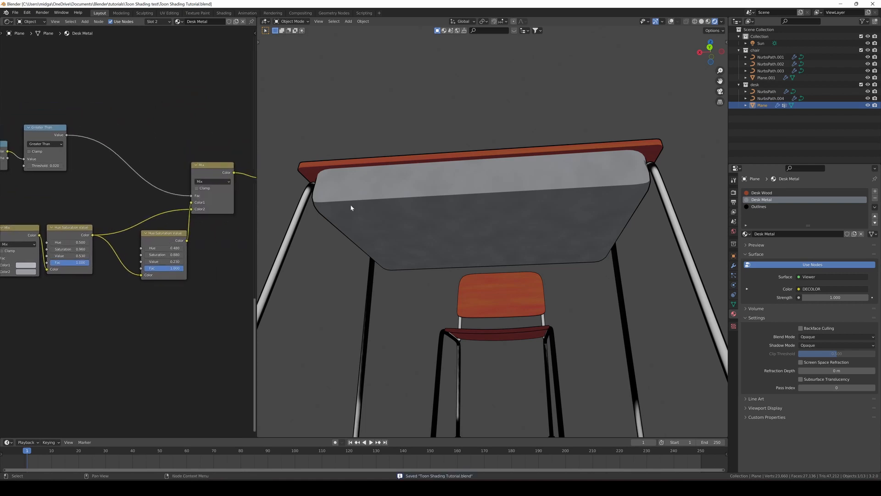
pyautogui.moveTo(545, 177); pyautogui.dragTo(495, 200, button='middle')
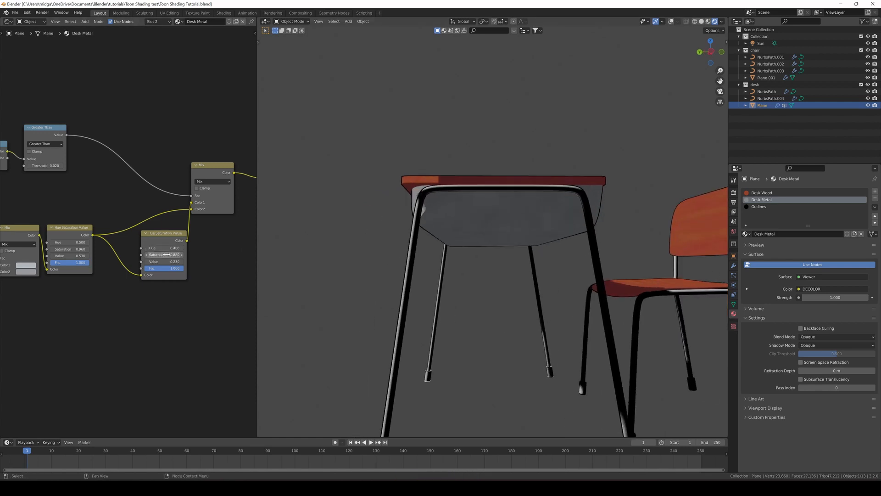
pyautogui.moveTo(171, 255)
pyautogui.mouseDown()
pyautogui.moveTo(160, 255)
pyautogui.moveTo(180, 261)
pyautogui.moveTo(167, 261)
pyautogui.mouseUp()
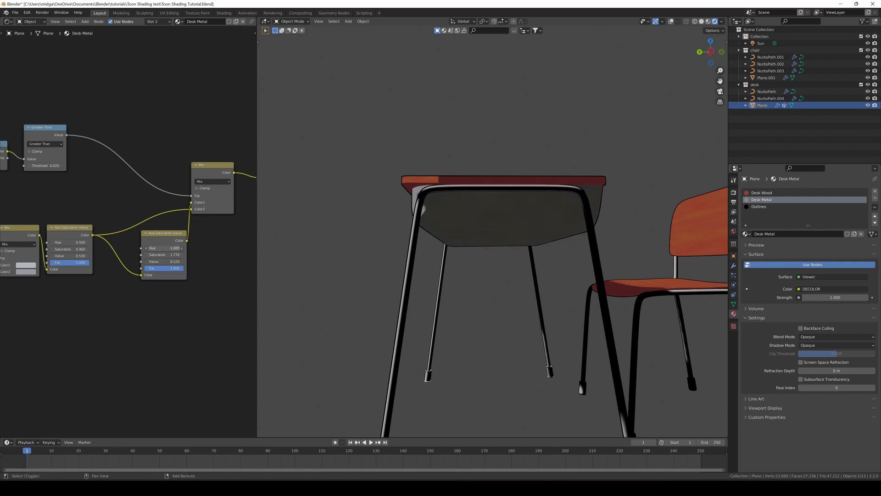
pyautogui.moveTo(318, 210)
pyautogui.mouseDown(button='middle')
pyautogui.moveTo(419, 199)
pyautogui.moveTo(560, 199)
pyautogui.moveTo(466, 197)
pyautogui.moveTo(486, 200)
pyautogui.moveTo(494, 176)
pyautogui.moveTo(543, 168)
pyautogui.moveTo(534, 190)
pyautogui.moveTo(523, 190)
pyautogui.mouseUp(button='middle')
pyautogui.hotkey('ctrl', 's')
# Examine the grey metal shading of the desk compartment from several angles.
pyautogui.scroll(-4, 527, 177)
pyautogui.scroll(-4, 229, 197)
pyautogui.scroll(4, 525, 186)
pyautogui.scroll(-2, 524, 190)
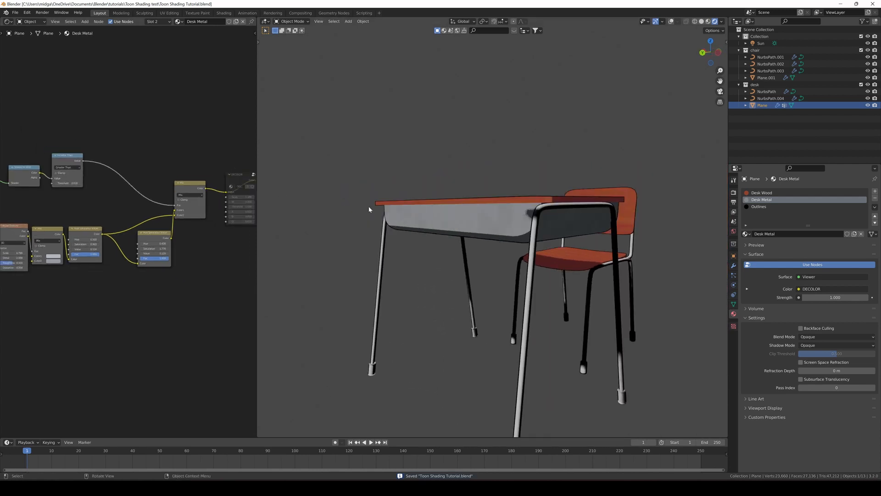
pyautogui.moveTo(444, 188); pyautogui.dragTo(491, 215, button='middle')
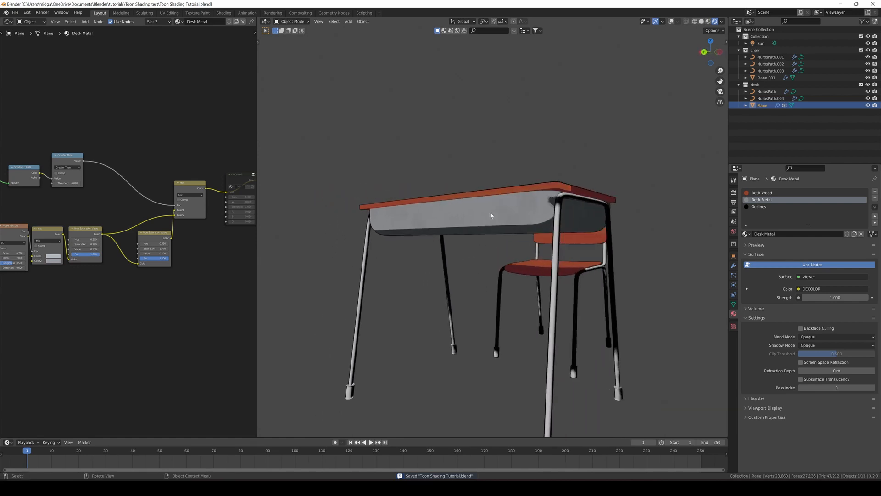
pyautogui.moveTo(559, 214); pyautogui.dragTo(513, 222, button='middle')
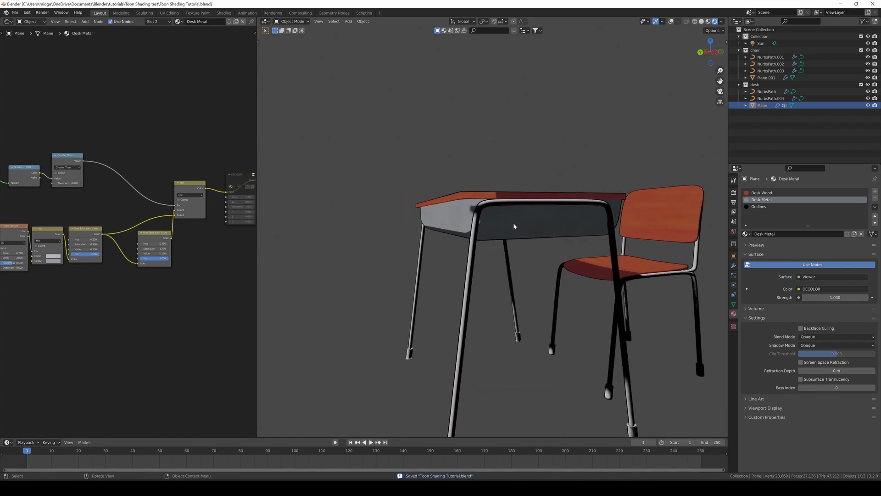
# Select the entire toon-shading node chain of Desk Metal and save the file.
pyautogui.scroll(-2, 78, 230)
pyautogui.scroll(-3, 78, 229)
pyautogui.moveTo(8, 177); pyautogui.dragTo(213, 272)
pyautogui.scroll(2, 138, 257)
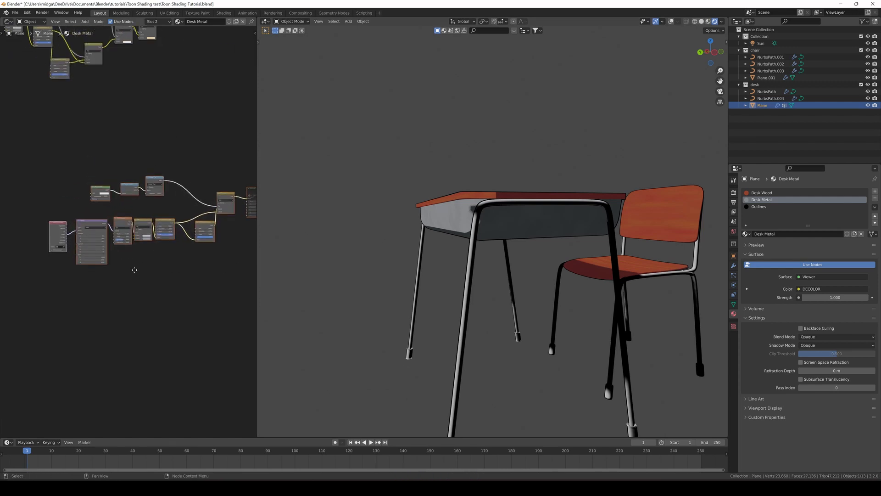
pyautogui.hotkey('ctrl', 's')
pyautogui.scroll(1, 177, 246)
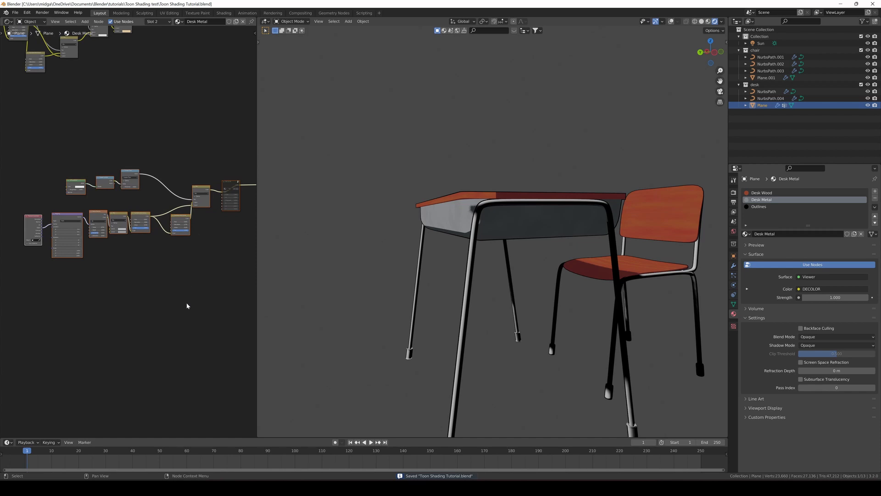
pyautogui.scroll(3, 204, 271)
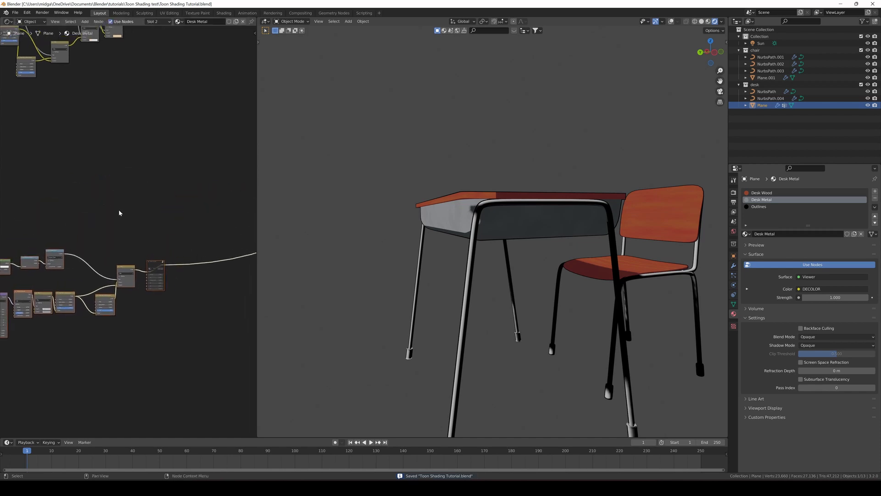
# Add a Layer Weight node above the toon-shading node chain.
pyautogui.scroll(1, 133, 207)
pyautogui.hotkey('shift', 'a')
pyautogui.write('laye')
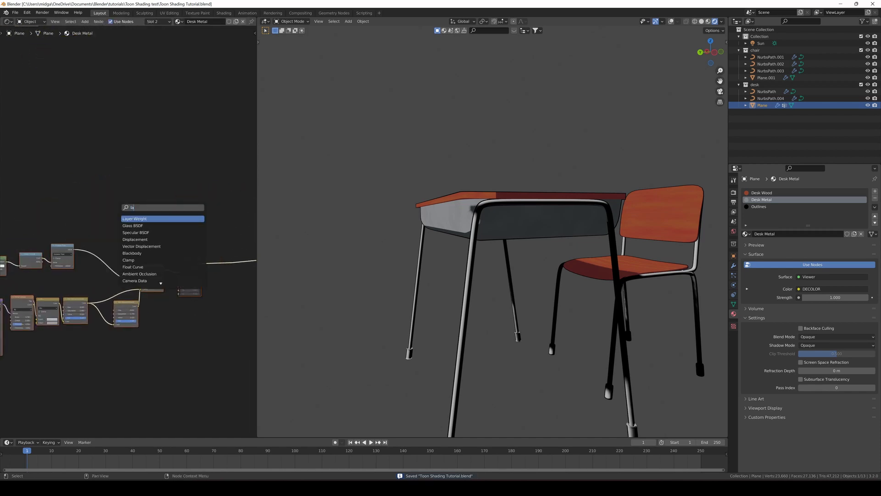
pyautogui.press('Return')
pyautogui.click(114, 202)
pyautogui.scroll(2, 115, 202)
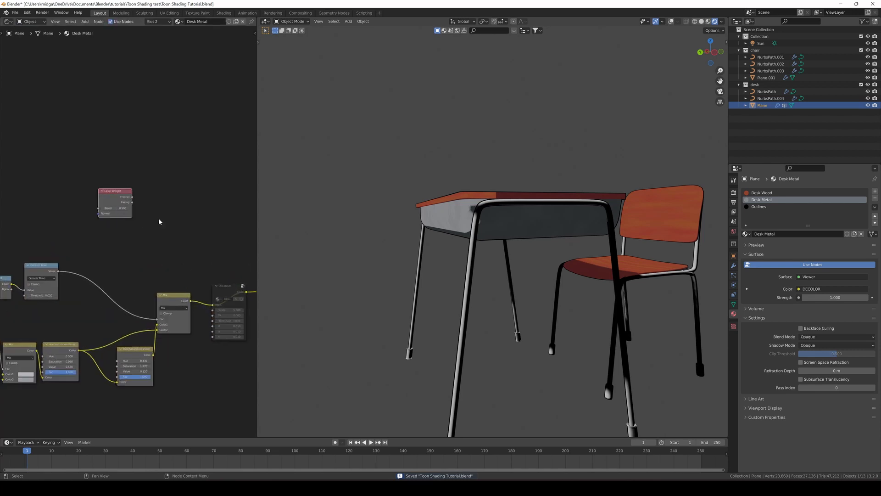
# Preview the Layer Weight node's Fresnel and Facing outputs on the desk's metal.
pyautogui.keyDown('ctrl'); pyautogui.keyDown('shift'); pyautogui.click(120, 202); pyautogui.keyUp('shift'); pyautogui.keyUp('ctrl')
pyautogui.press('KP_1')
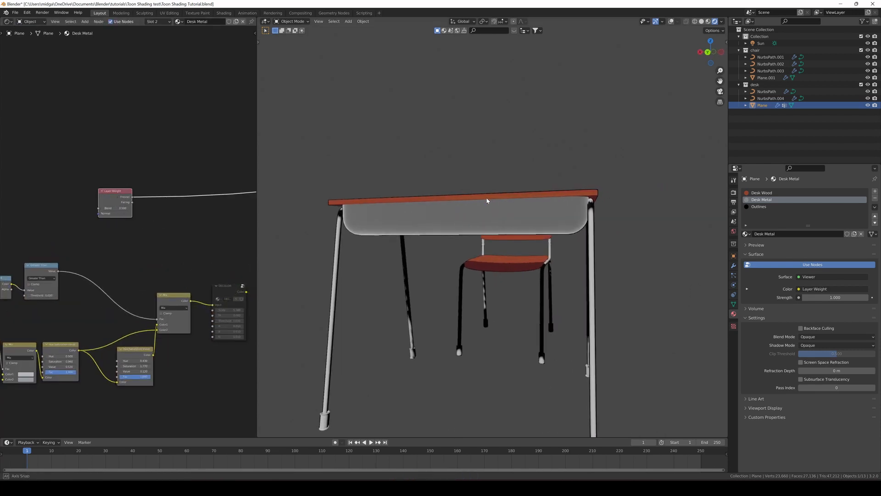
pyautogui.keyDown('ctrl'); pyautogui.keyDown('shift'); pyautogui.click(136, 200); pyautogui.keyUp('shift'); pyautogui.keyUp('ctrl')
# Place the Layer Weight node directly above the Greater Than node and save the file.
pyautogui.press('g')
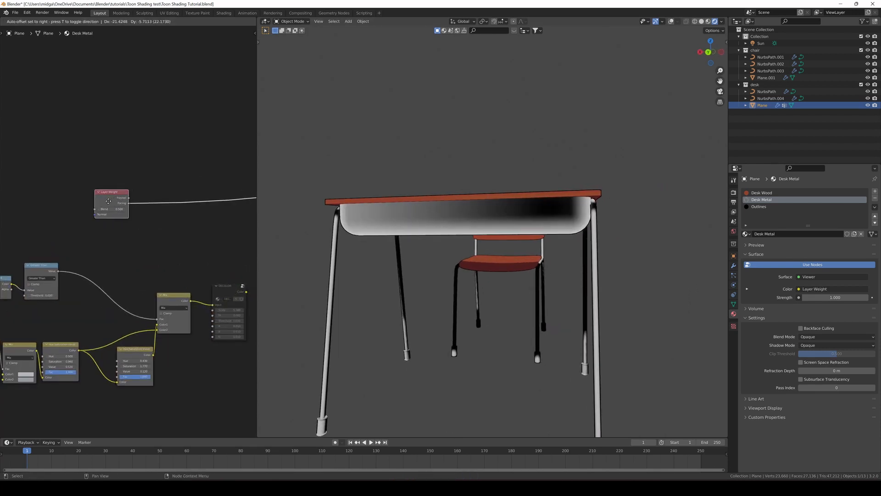
pyautogui.click(81, 212)
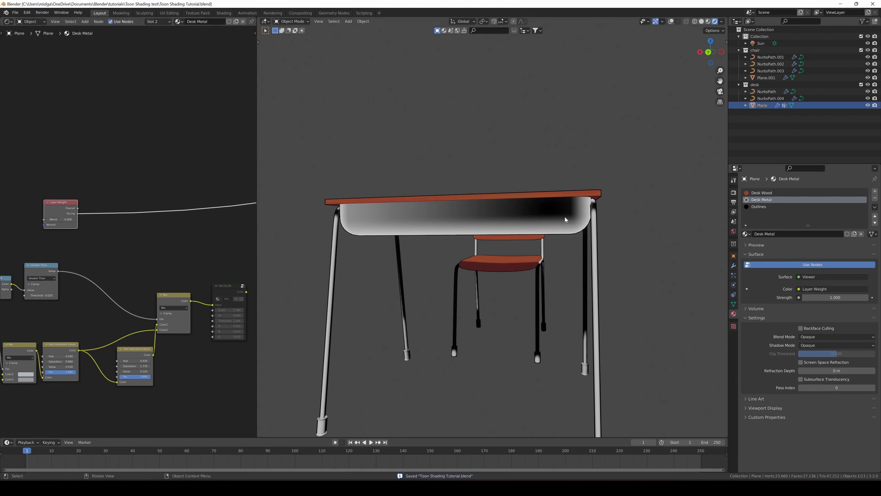
pyautogui.moveTo(593, 216); pyautogui.dragTo(559, 206, button='middle')
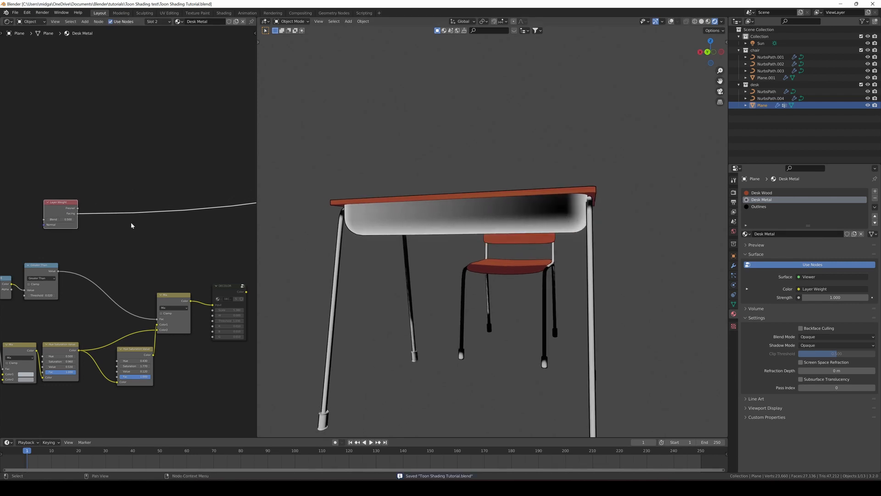
pyautogui.press('g')
pyautogui.click(111, 236)
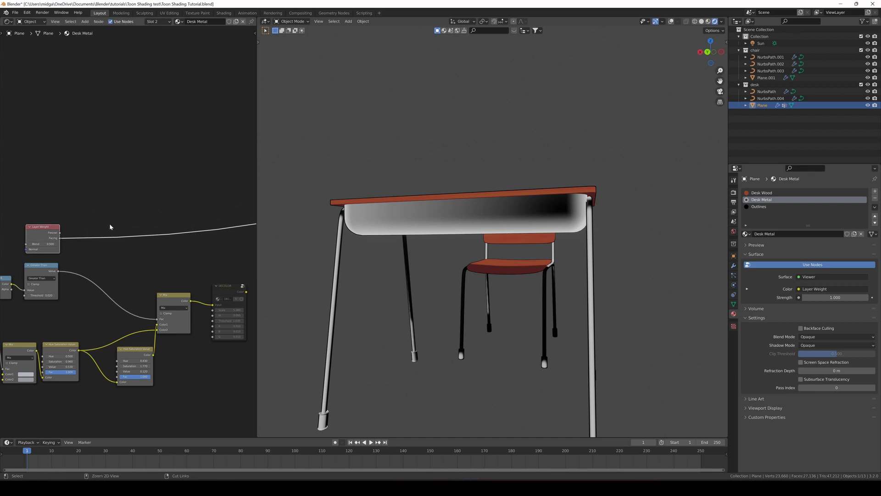
pyautogui.moveTo(505, 197); pyautogui.dragTo(403, 195, button='middle')
pyautogui.hotkey('ctrl', 's')
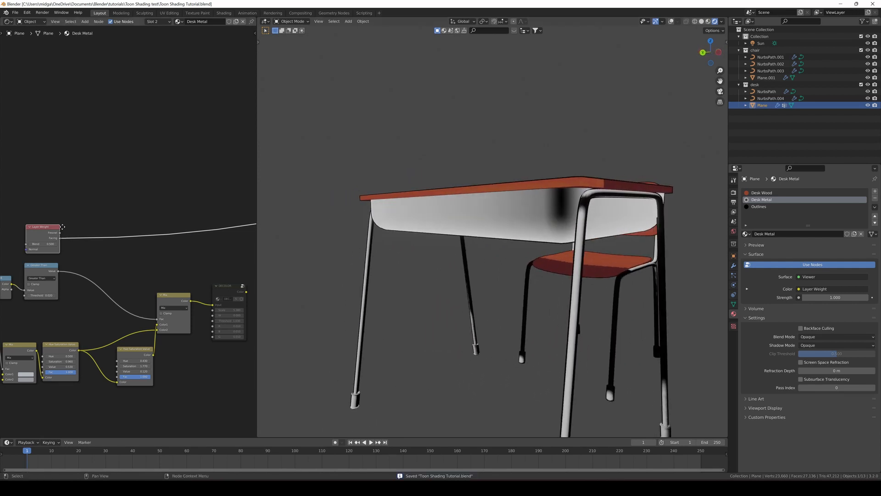
# Move the DECOLOR node away from the final Mix node to make room between them.
pyautogui.moveTo(62, 246); pyautogui.dragTo(58, 226, button='middle')
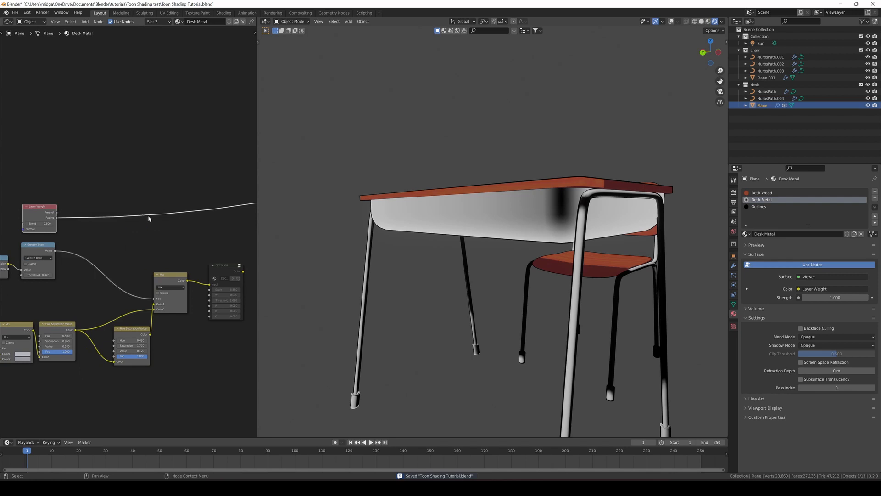
pyautogui.moveTo(230, 273); pyautogui.dragTo(200, 248, button='middle')
pyautogui.moveTo(200, 248); pyautogui.dragTo(307, 221)
pyautogui.moveTo(95, 242); pyautogui.dragTo(114, 232, button='middle')
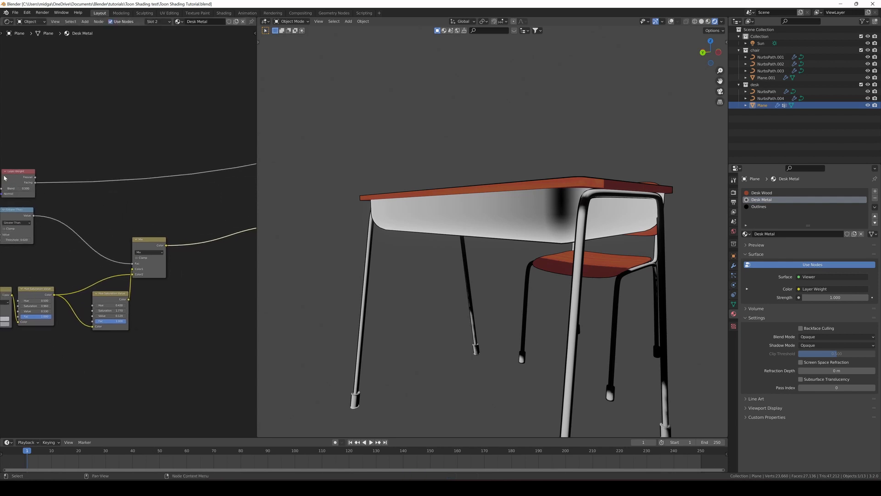
# Move Layer Weight near the last Mix node, blend both through a new Mix node, and place it before DECOLOR.
pyautogui.moveTo(14, 182); pyautogui.dragTo(182, 171)
pyautogui.keyDown('ctrl'); pyautogui.keyDown('shift'); pyautogui.moveTo(182, 177); pyautogui.dragTo(154, 230, button='right'); pyautogui.keyUp('shift'); pyautogui.keyUp('ctrl')
pyautogui.moveTo(184, 176); pyautogui.dragTo(122, 174)
pyautogui.moveTo(200, 195); pyautogui.dragTo(125, 190, button='middle')
pyautogui.moveTo(180, 196); pyautogui.dragTo(135, 205)
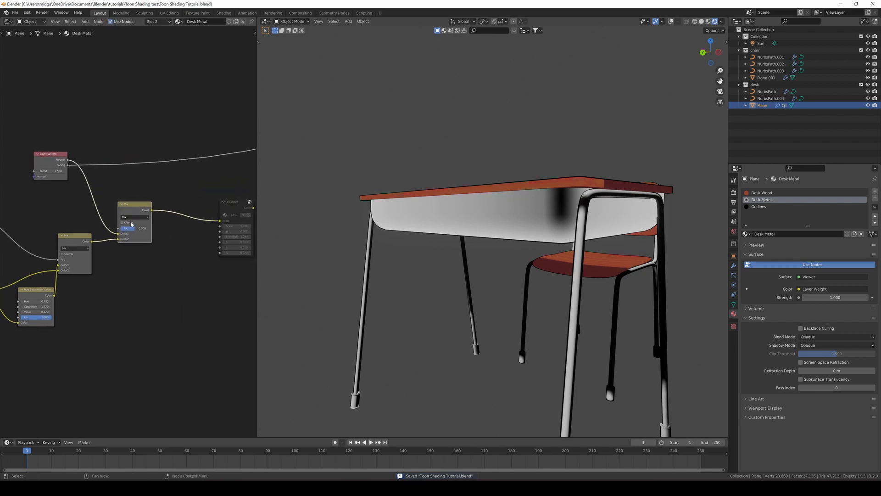
# Move the Layer Weight Fresnel link from the new Mix node's Color1 input to its Fac input.
pyautogui.click(130, 217)
pyautogui.click(131, 222)
pyautogui.moveTo(117, 236); pyautogui.dragTo(119, 231)
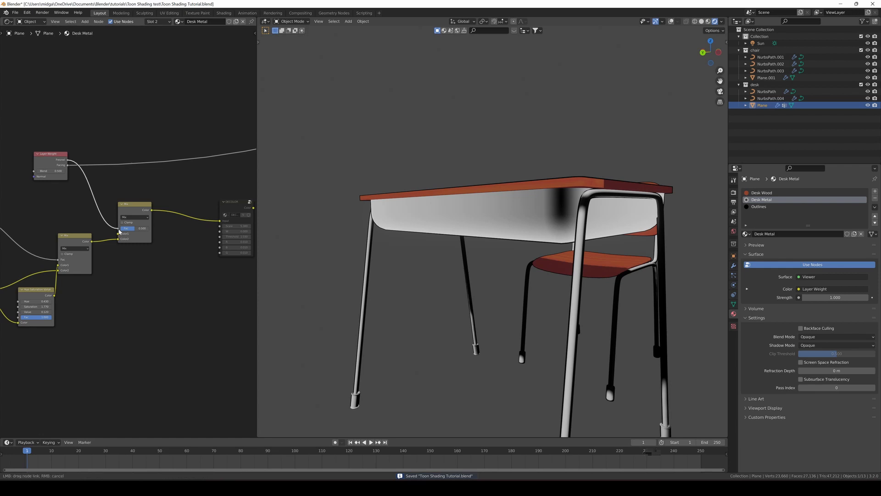